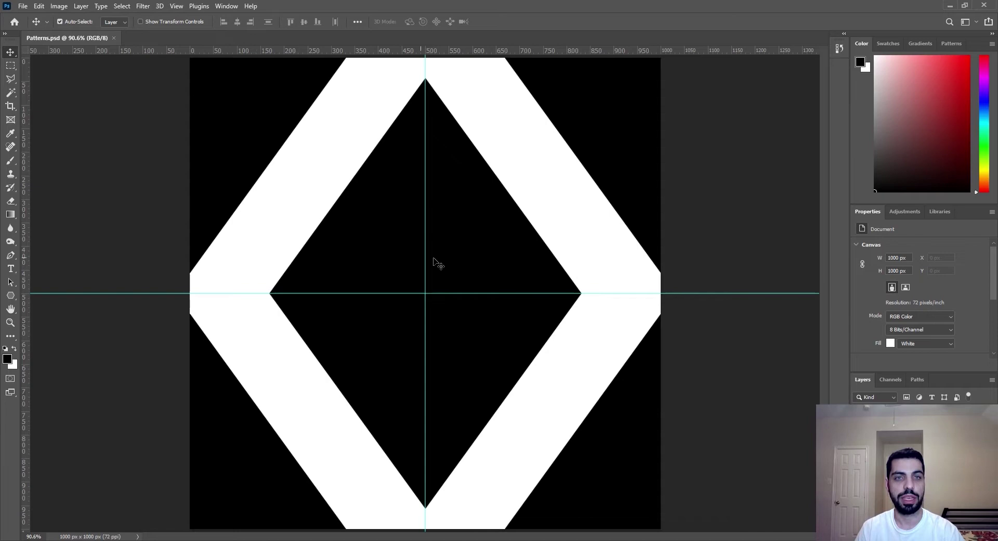
Create a blank white 1000 × 1000 px document at 72 ppi and fit it on screen
{"action": "left_click", "coordinate": [23, 7]}
{"action": "left_click", "coordinate": [32, 18]}
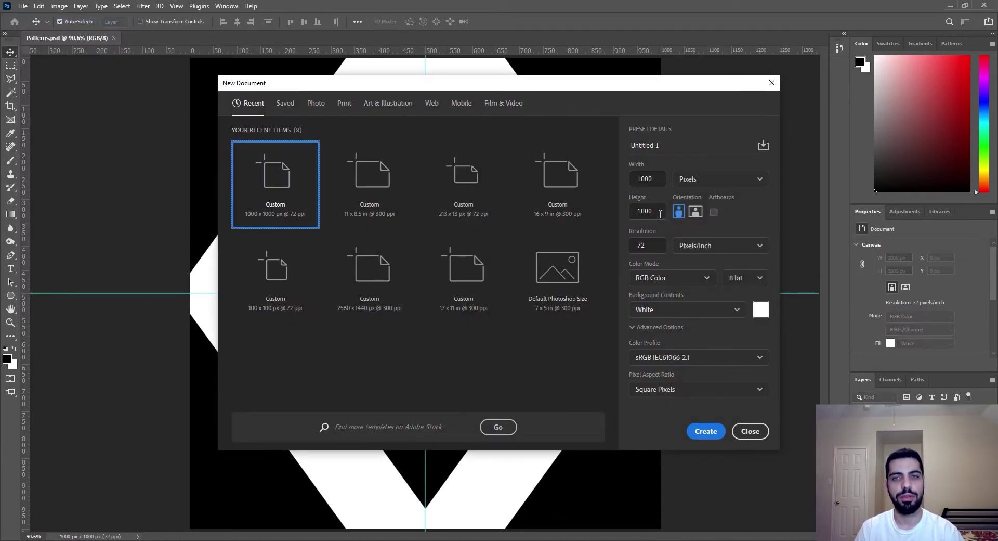
{"action": "left_click", "coordinate": [708, 434]}
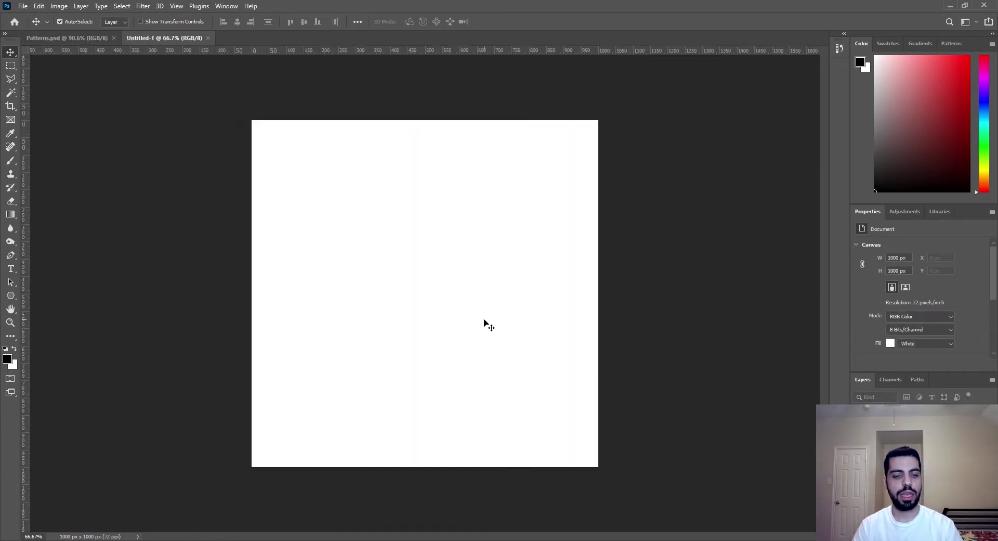
{"action": "key", "text": "ctrl+0"}
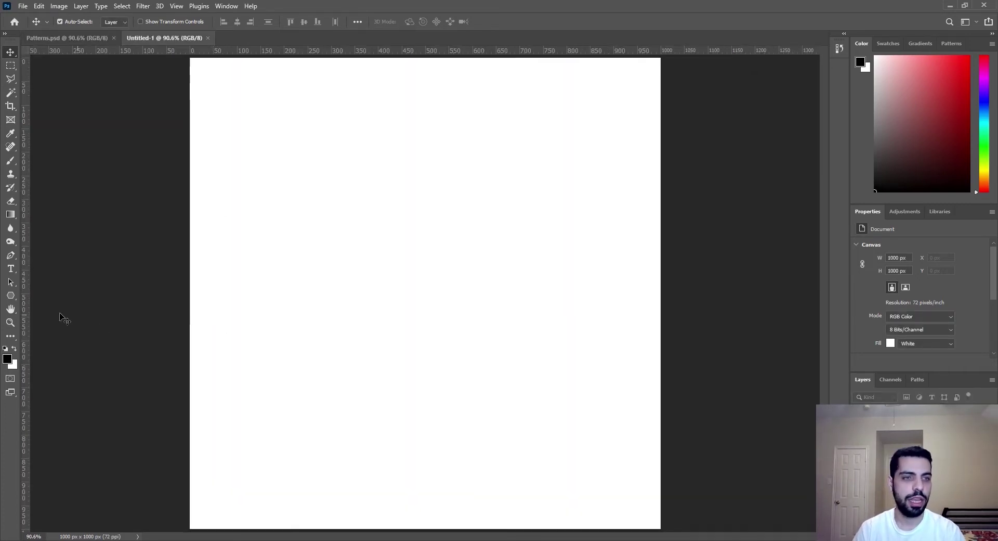
Draw a black hexagon, centre it on the canvas, and duplicate it as Polygon 1 copy
{"action": "left_click", "coordinate": [13, 297]}
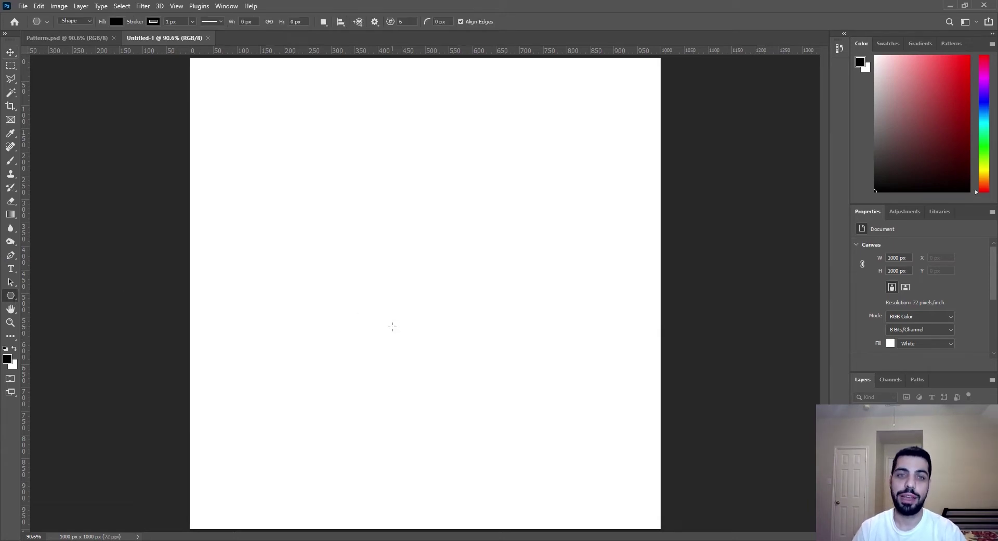
{"action": "left_click_drag", "start_coordinate": [332, 220], "coordinate": [551, 466], "text": "shift"}
{"action": "left_click", "coordinate": [10, 52]}
{"action": "left_click_drag", "start_coordinate": [473, 338], "coordinate": [455, 309]}
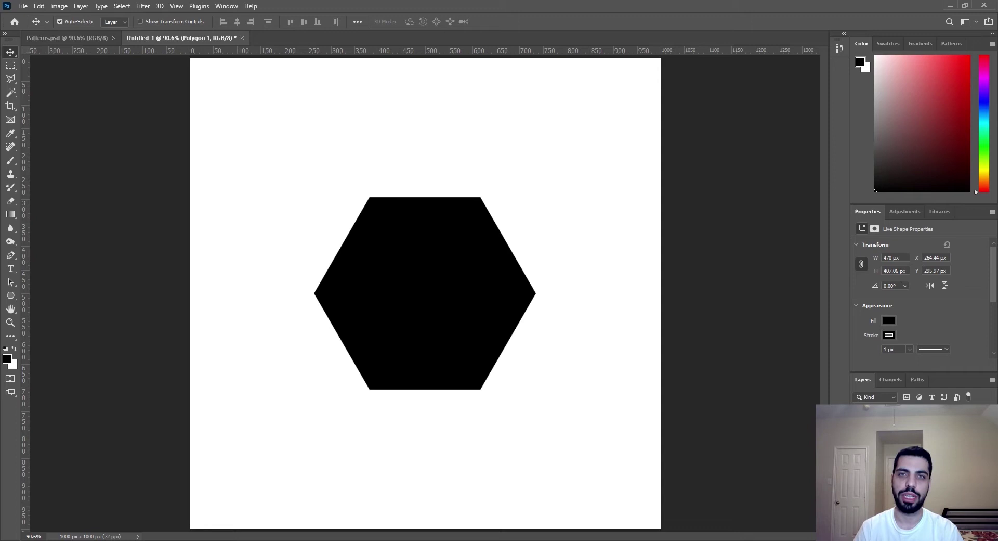
{"action": "key", "text": "ctrl+j"}
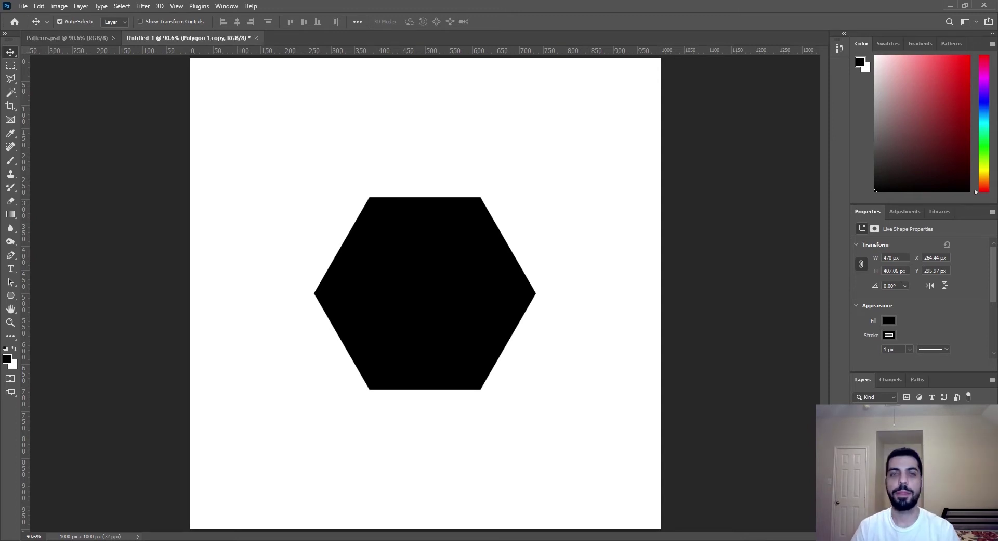
Convert the hexagon copy to a smart object and offset it +500/+500 px with Wrap Around
{"action": "left_click", "coordinate": [143, 5]}
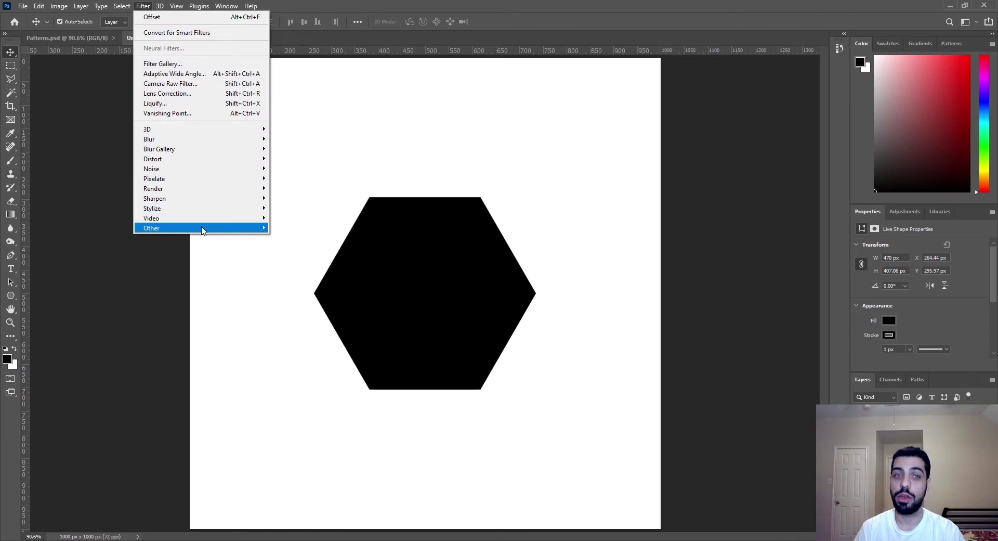
{"action": "mouse_move", "coordinate": [203, 227]}
{"action": "left_click", "coordinate": [289, 277]}
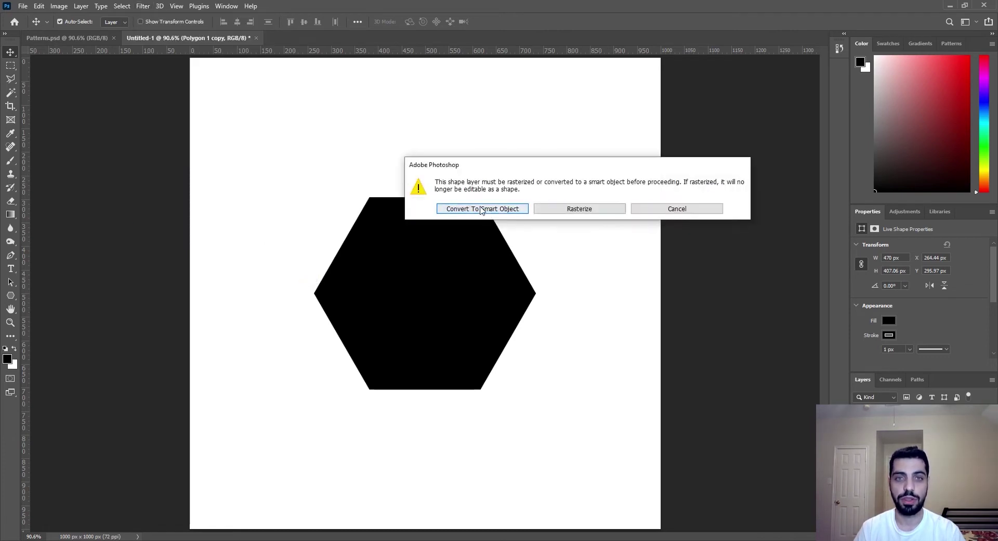
{"action": "left_click", "coordinate": [482, 210]}
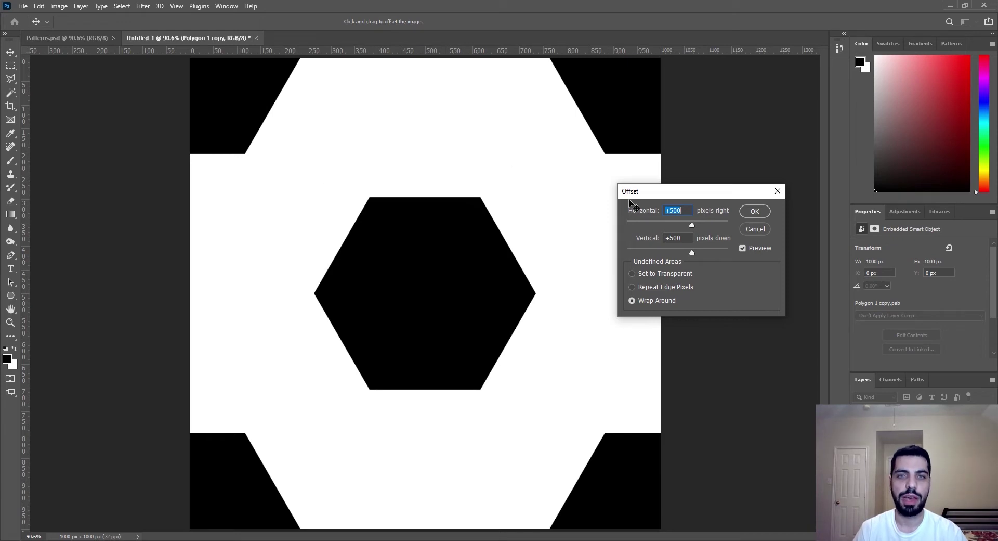
{"action": "left_click", "coordinate": [755, 214]}
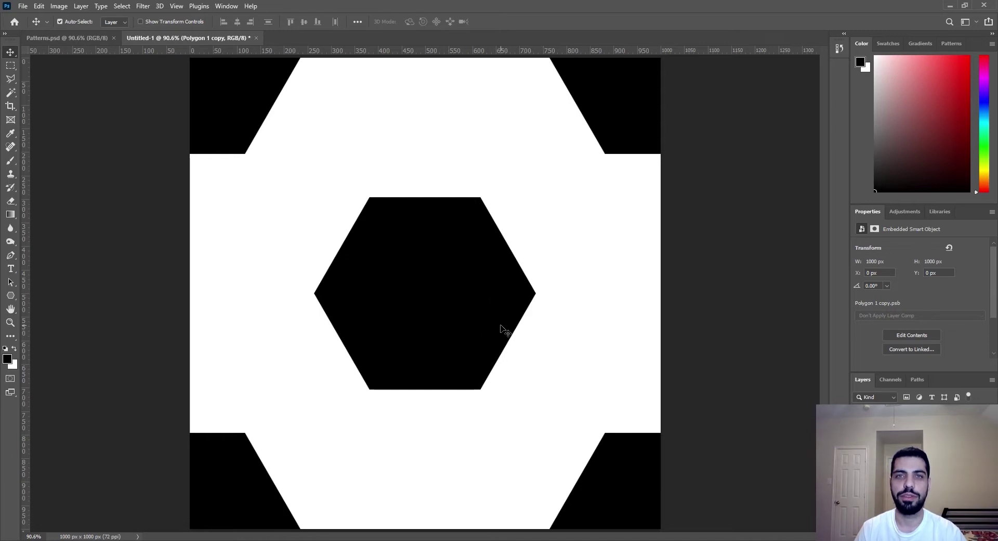
{"action": "left_click", "coordinate": [10, 295]}
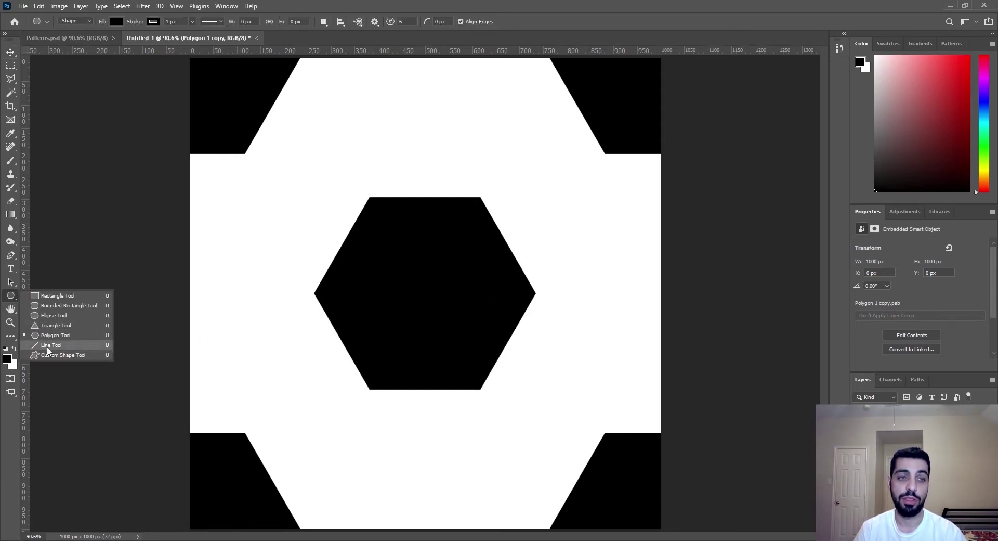
{"action": "left_click", "coordinate": [47, 354]}
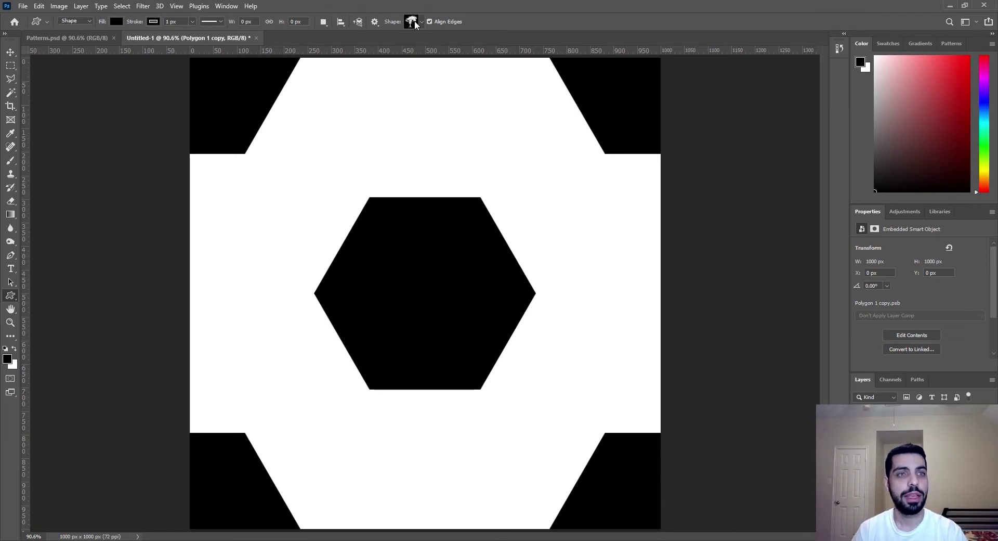
Save the tile as a JPEG named Hexagon in the Misc folder at quality 12
{"action": "left_click", "coordinate": [23, 6]}
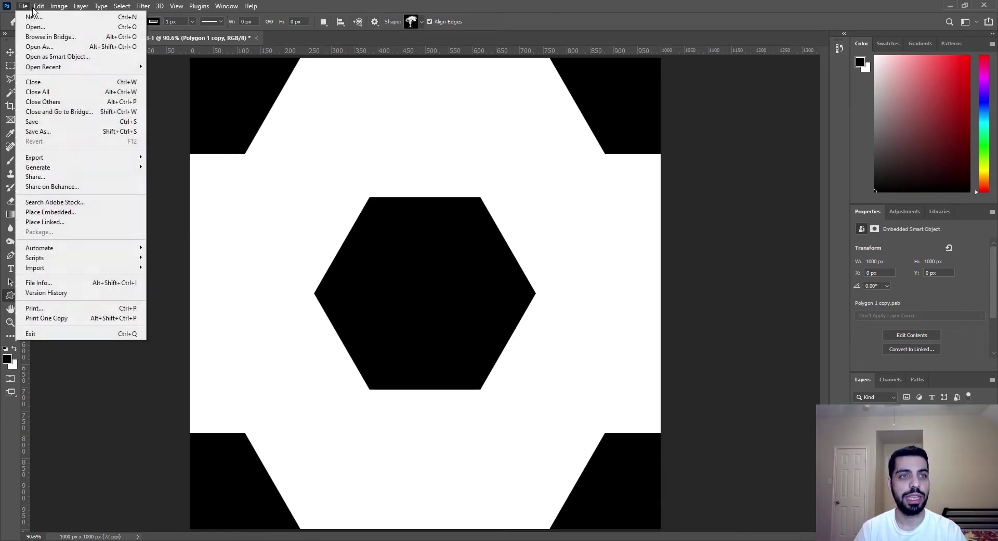
{"action": "left_click", "coordinate": [55, 132]}
{"action": "left_click", "coordinate": [589, 388]}
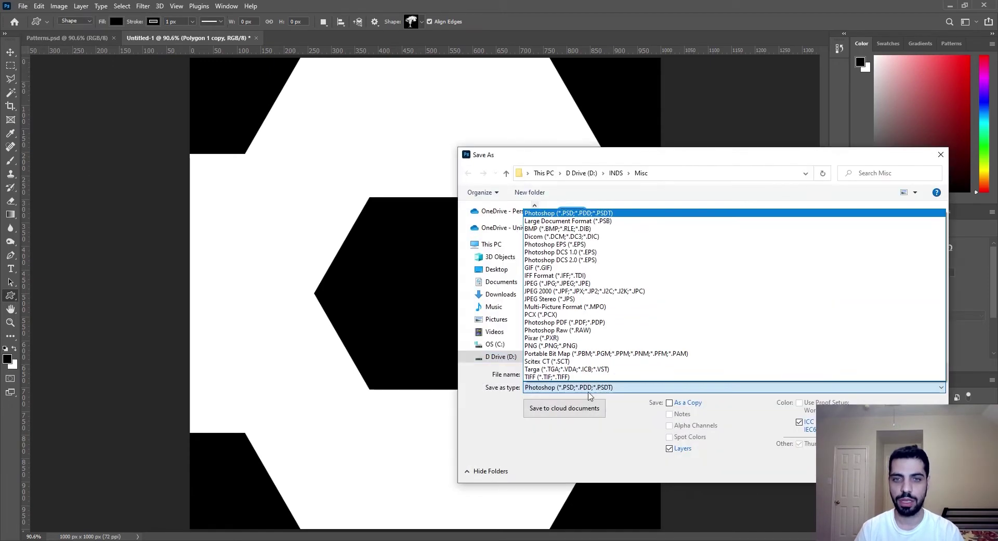
{"action": "left_click", "coordinate": [557, 283]}
{"action": "left_click", "coordinate": [570, 376]}
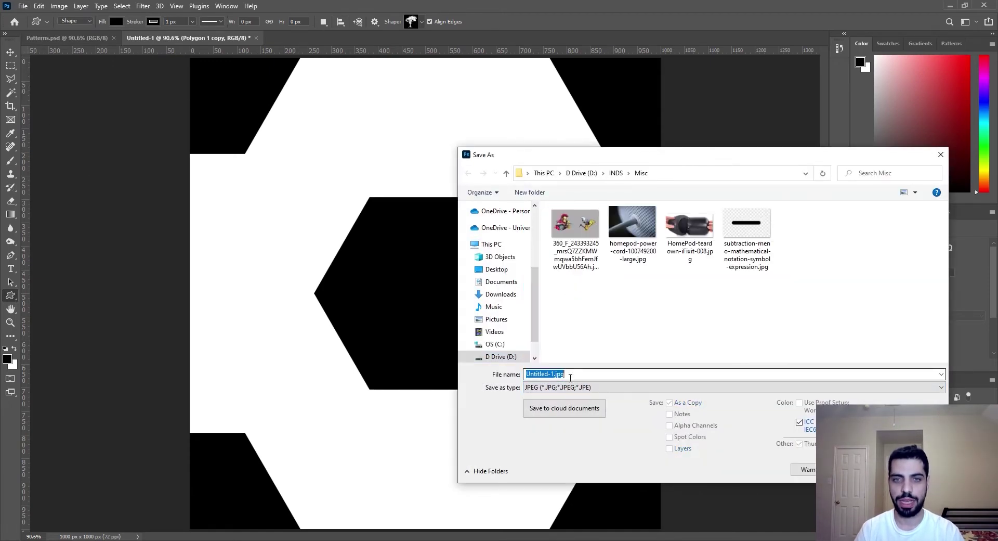
{"action": "type", "text": "Hexagon"}
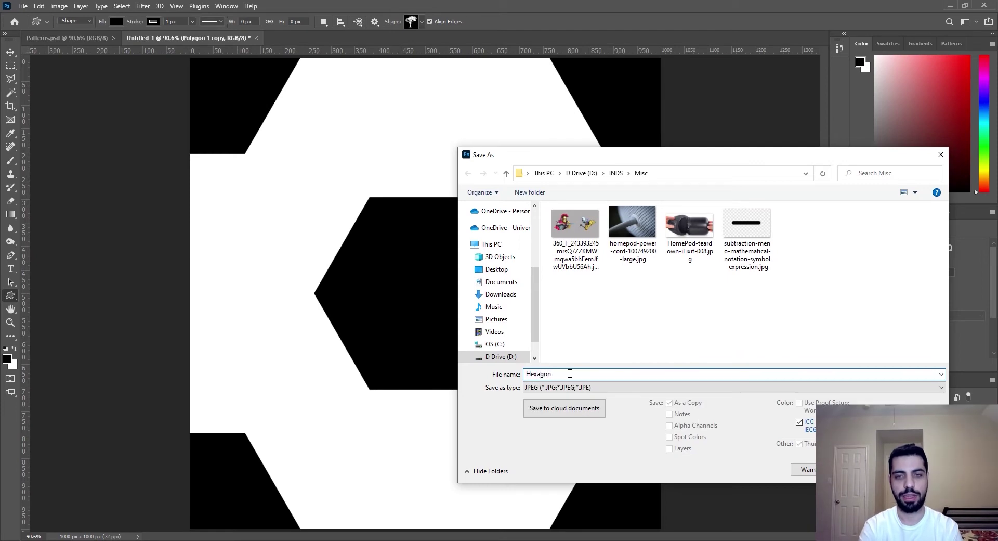
{"action": "key", "text": "Return"}
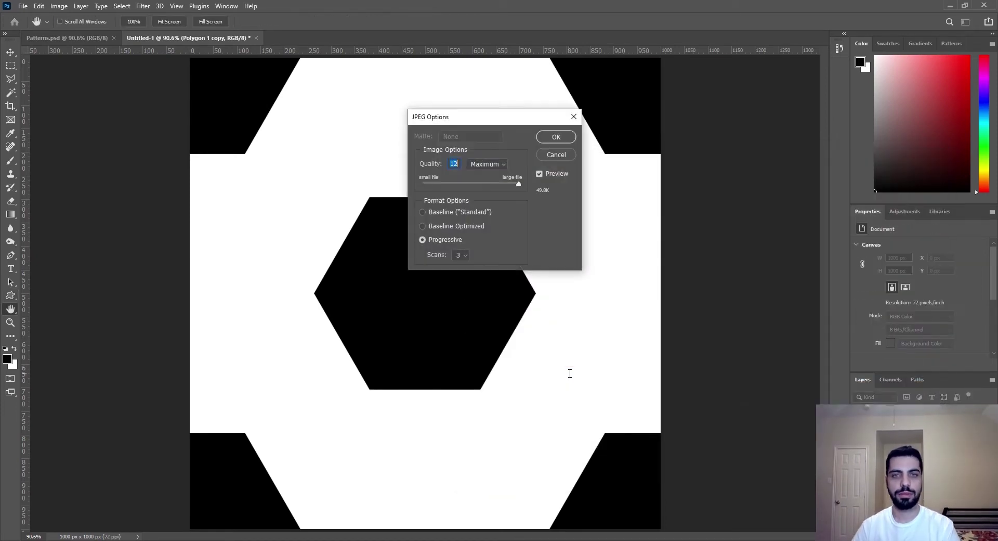
{"action": "left_click", "coordinate": [557, 135]}
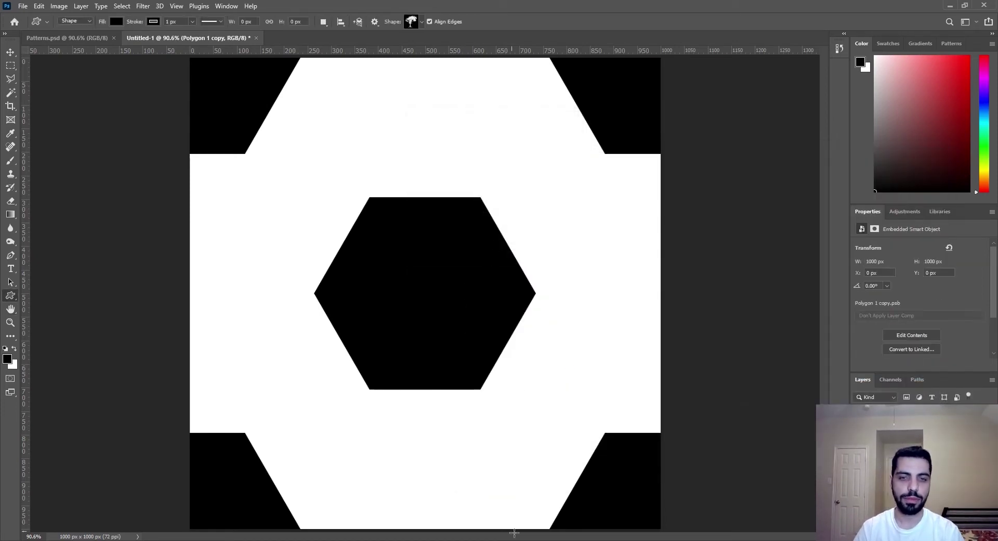
Open the Material Graph for the HomePod body's Diffuse material in KeyShot
{"action": "mouse_move", "coordinate": [520, 539]}
{"action": "left_click", "coordinate": [522, 507]}
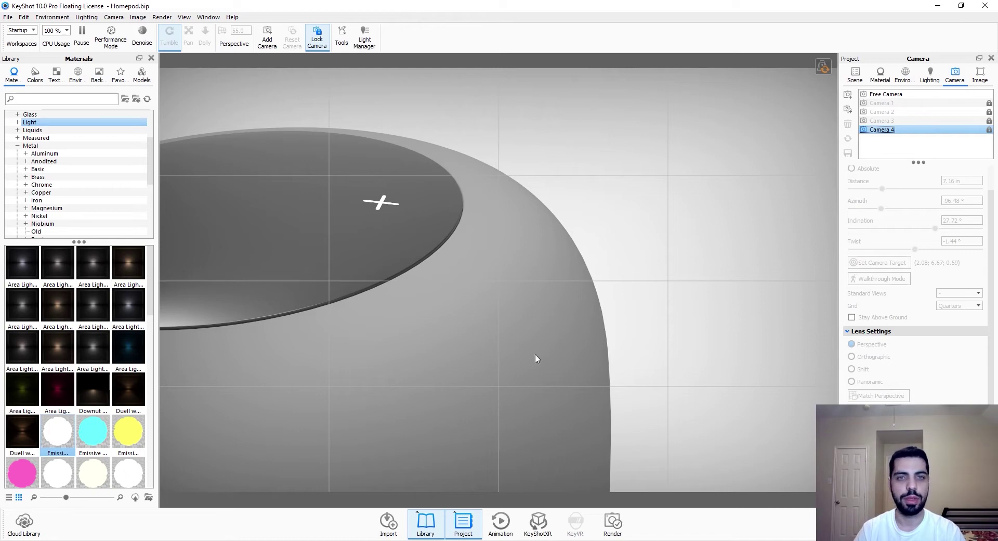
{"action": "double_click", "coordinate": [519, 345]}
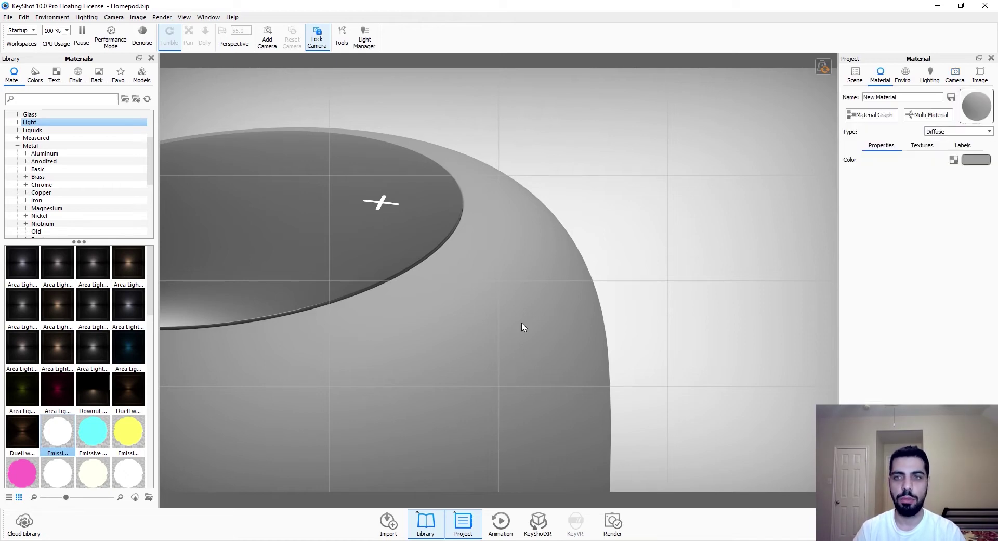
{"action": "left_click", "coordinate": [876, 117]}
{"action": "left_click_drag", "start_coordinate": [160, 163], "coordinate": [379, 113]}
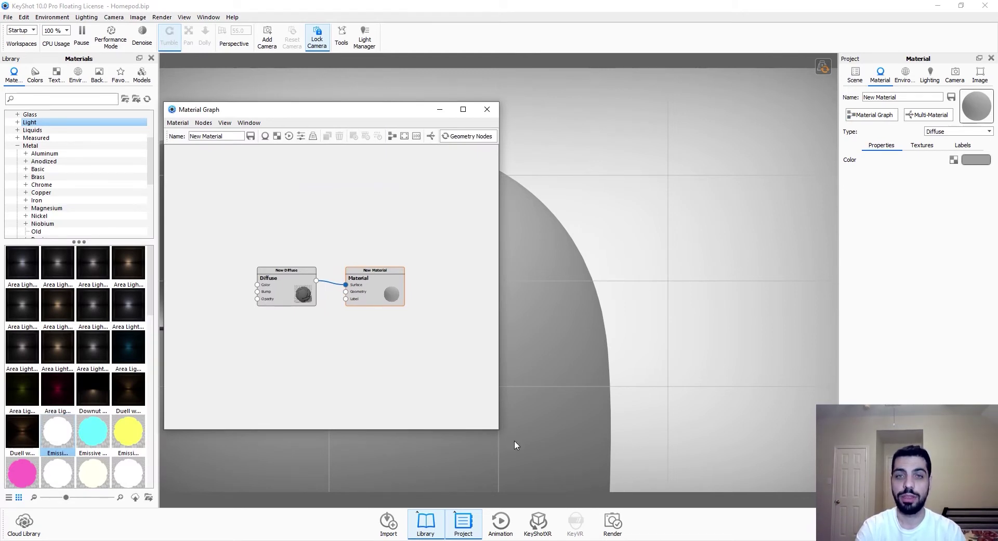
{"action": "key", "text": "alt+Tab"}
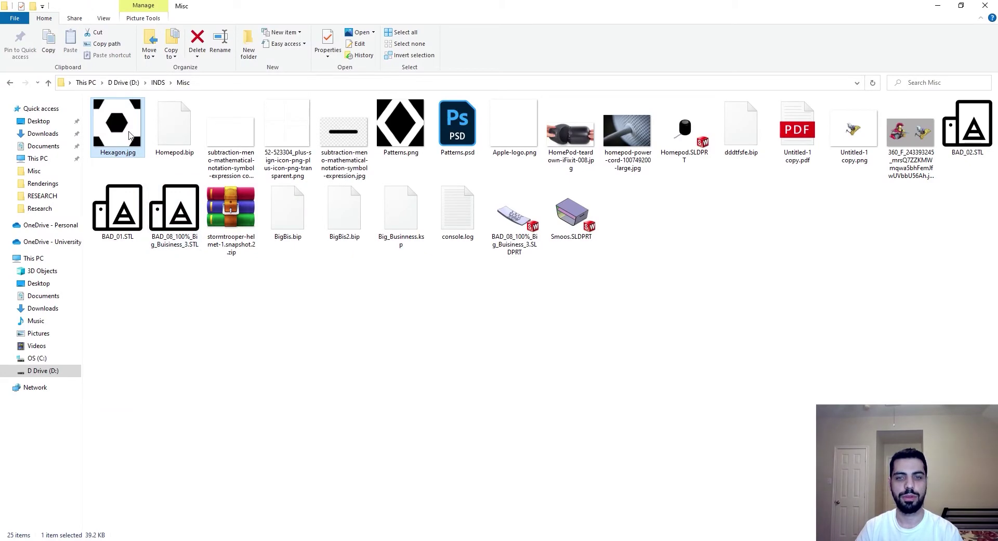
Add Hexagon.jpg from Explorer as a Texture Map node placed left of the Diffuse node
{"action": "left_click_drag", "start_coordinate": [131, 136], "coordinate": [260, 373]}
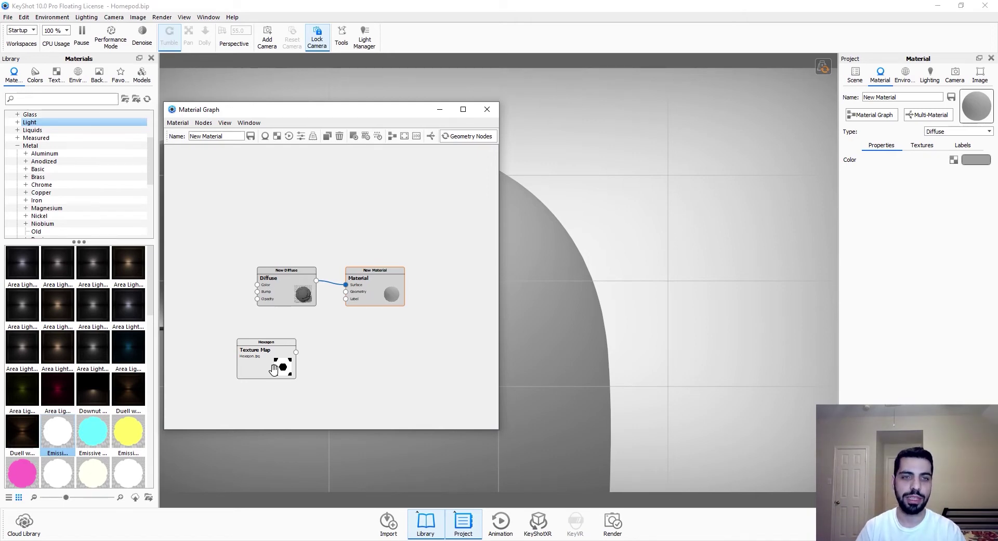
{"action": "left_click_drag", "start_coordinate": [273, 370], "coordinate": [218, 298]}
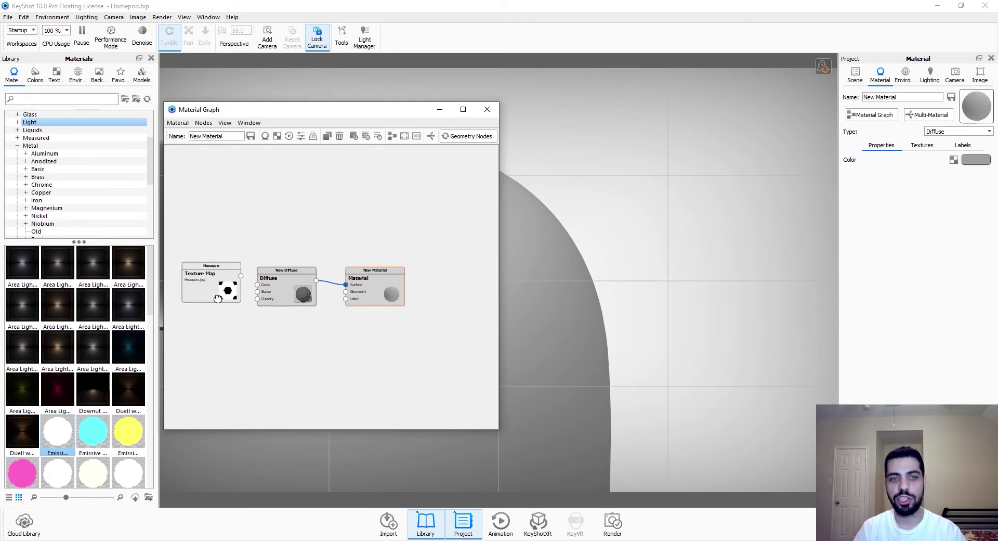
Change the Diffuse node to a white Metal material with roughness 1
{"action": "double_click", "coordinate": [279, 296]}
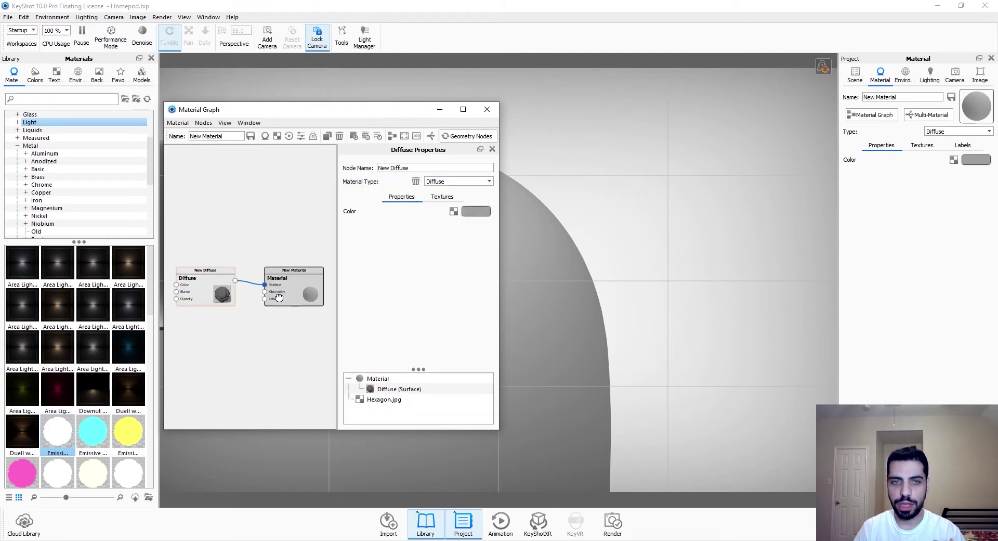
{"action": "left_click", "coordinate": [438, 182]}
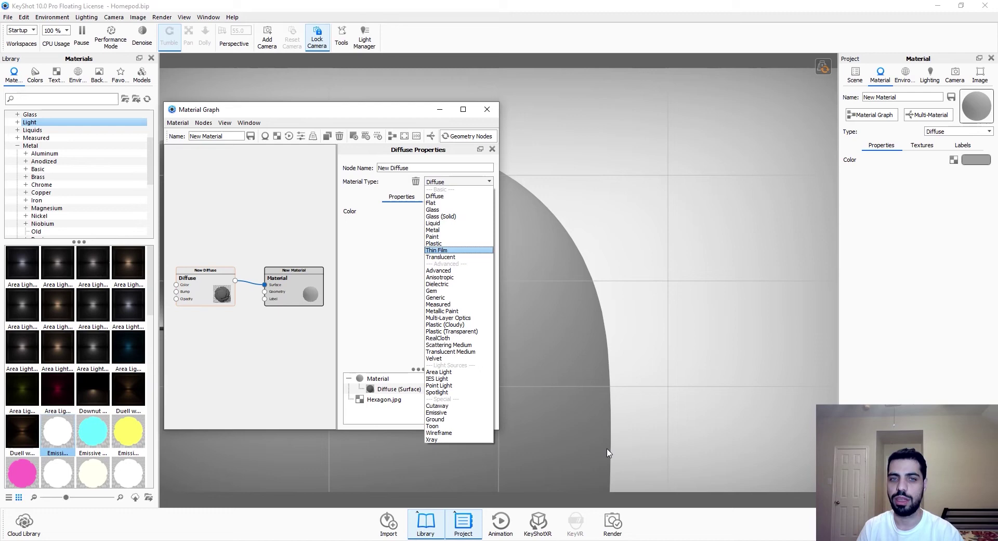
{"action": "left_click", "coordinate": [436, 230]}
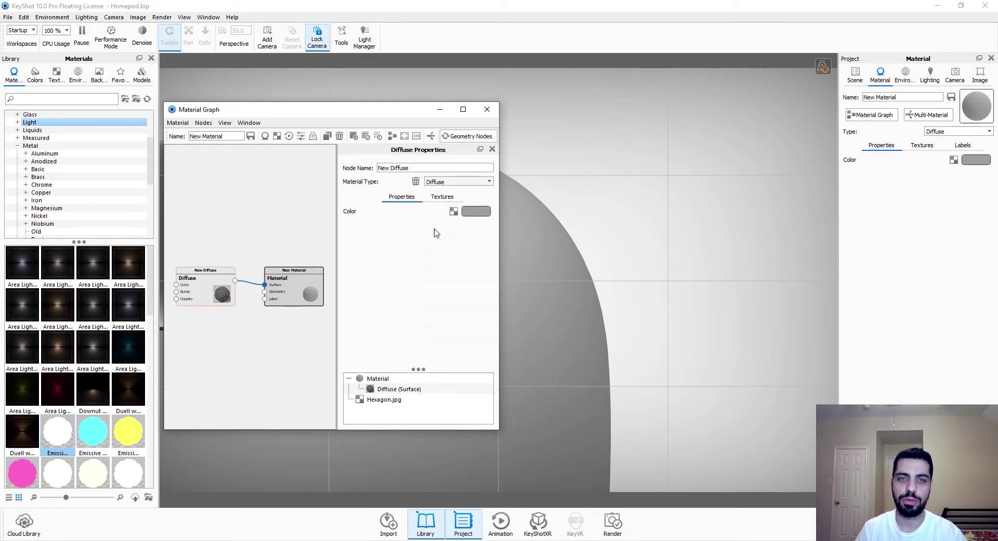
{"action": "left_click", "coordinate": [460, 238]}
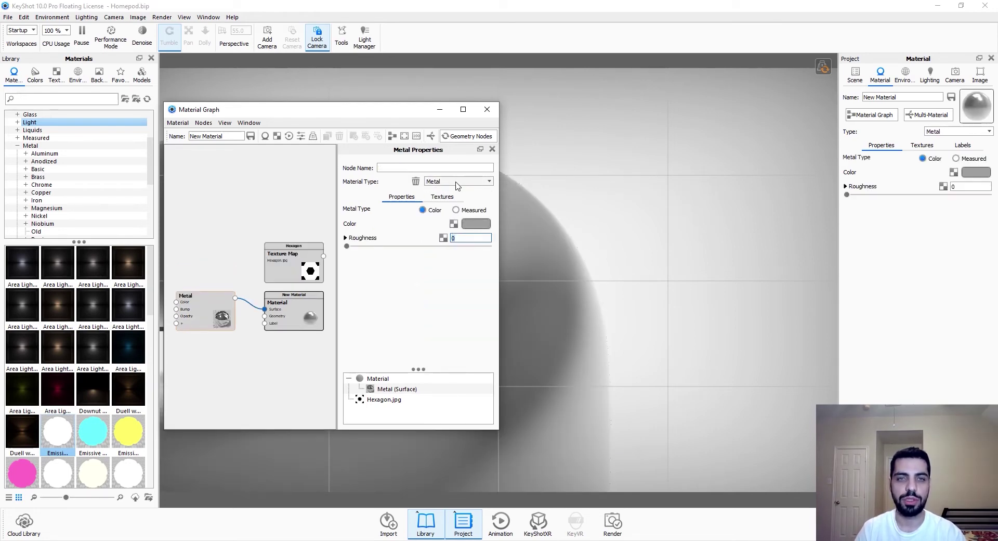
{"action": "type", "text": "1"}
{"action": "key", "text": "Return"}
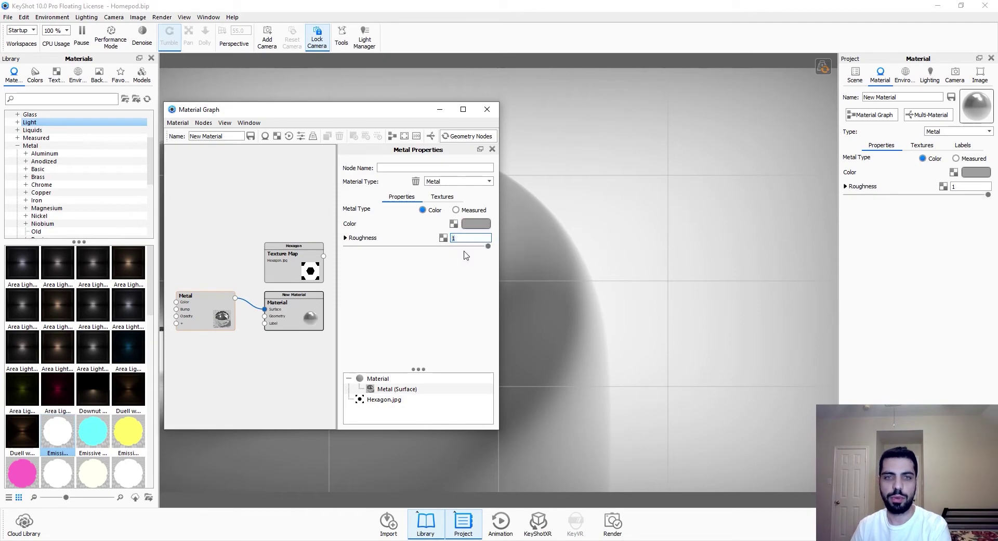
{"action": "left_click", "coordinate": [474, 225]}
{"action": "left_click", "coordinate": [607, 183]}
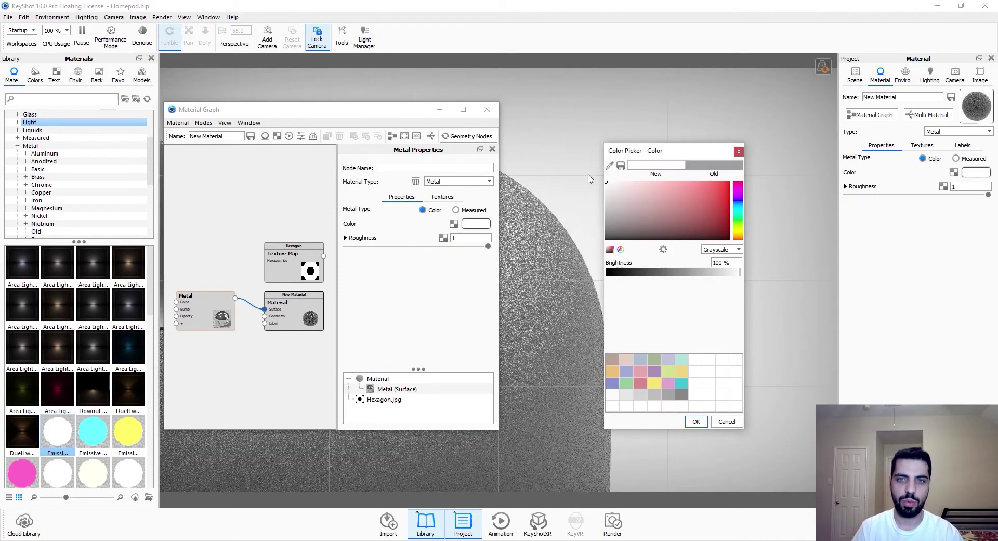
{"action": "left_click", "coordinate": [696, 421]}
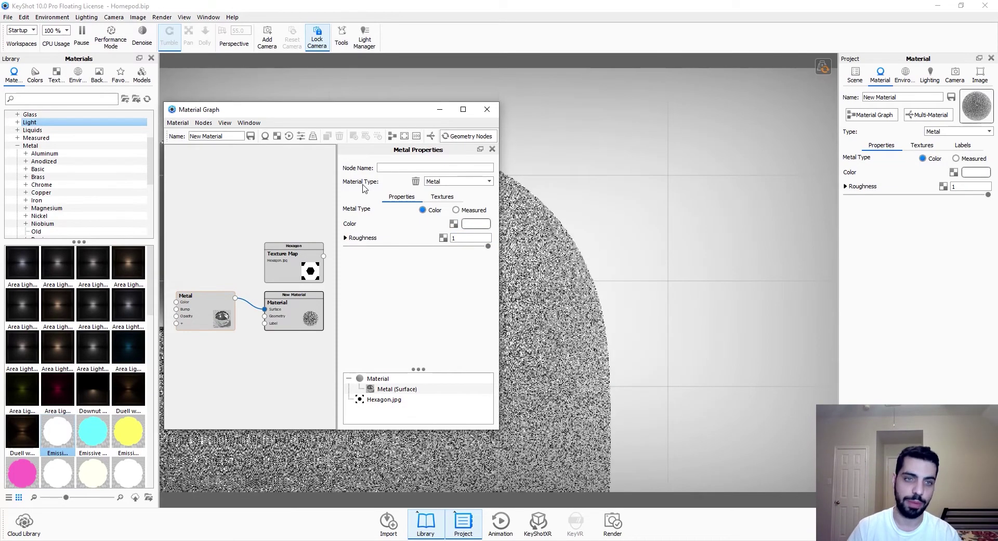
{"action": "left_click_drag", "start_coordinate": [356, 110], "coordinate": [409, 93]}
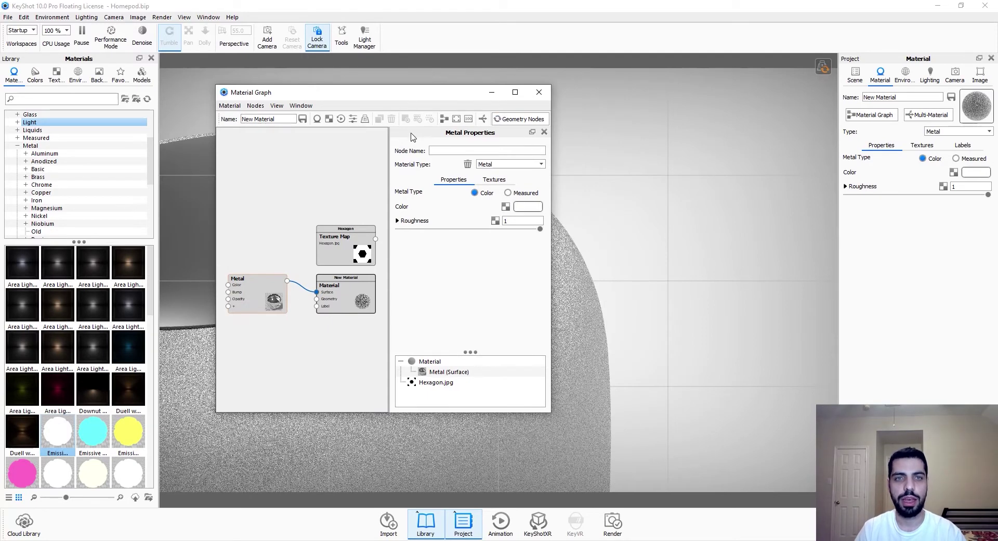
Rearrange the graph nodes and wire the Hexagon texture map into the Metal's Opacity input
{"action": "left_click_drag", "start_coordinate": [335, 260], "coordinate": [202, 287]}
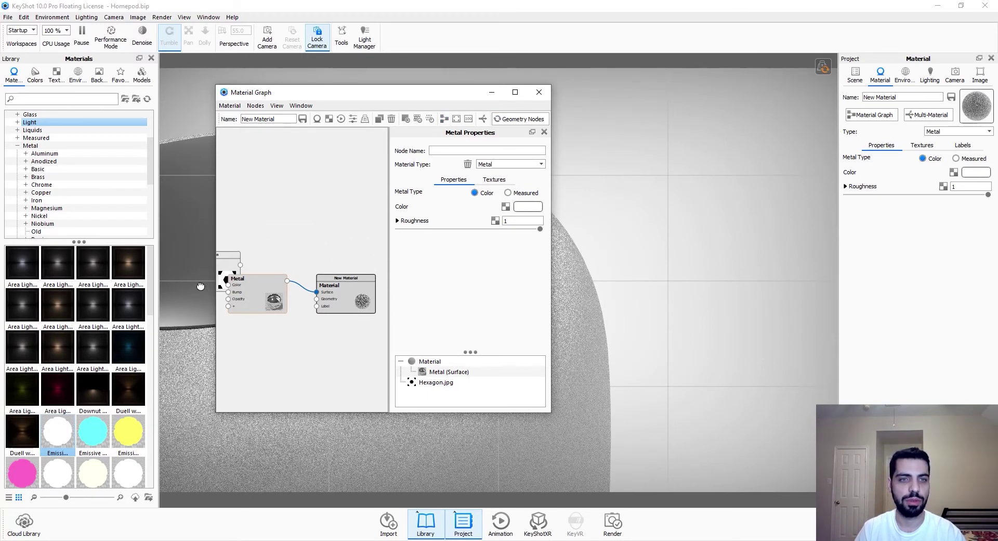
{"action": "left_click_drag", "start_coordinate": [283, 294], "coordinate": [310, 275]}
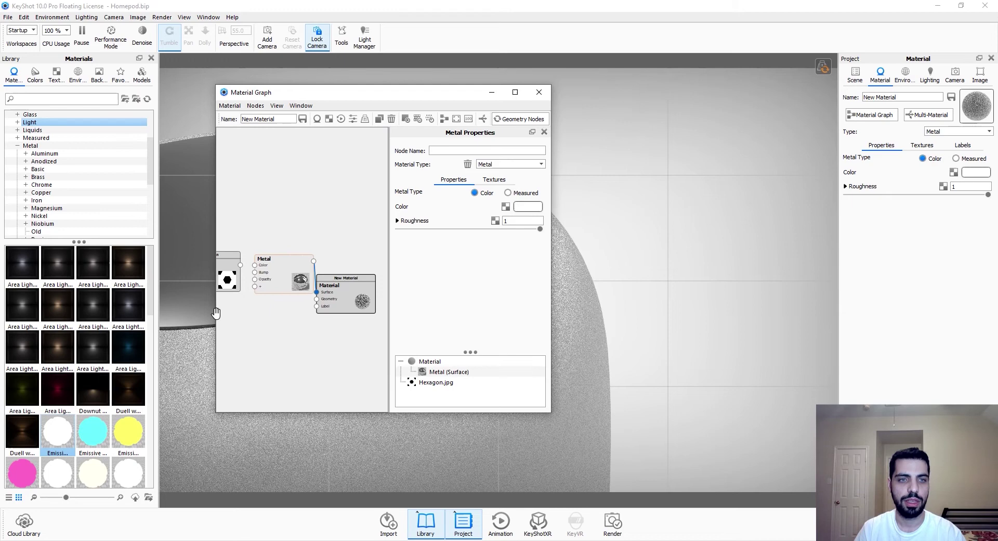
{"action": "left_click_drag", "start_coordinate": [217, 314], "coordinate": [69, 313]}
{"action": "left_click_drag", "start_coordinate": [134, 277], "coordinate": [103, 294]}
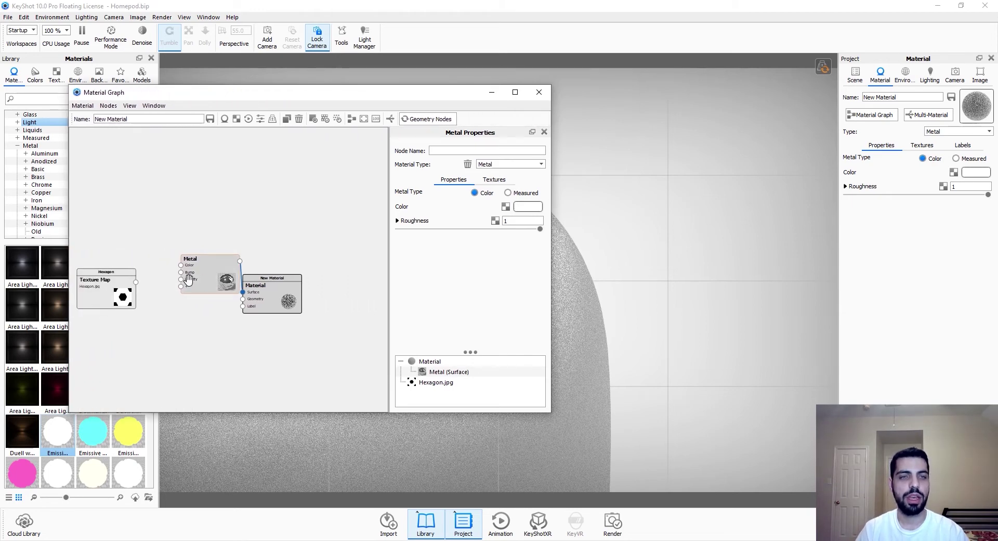
{"action": "left_click_drag", "start_coordinate": [186, 275], "coordinate": [168, 296]}
{"action": "left_click_drag", "start_coordinate": [359, 99], "coordinate": [359, 90]}
{"action": "left_click_drag", "start_coordinate": [136, 275], "coordinate": [113, 326]}
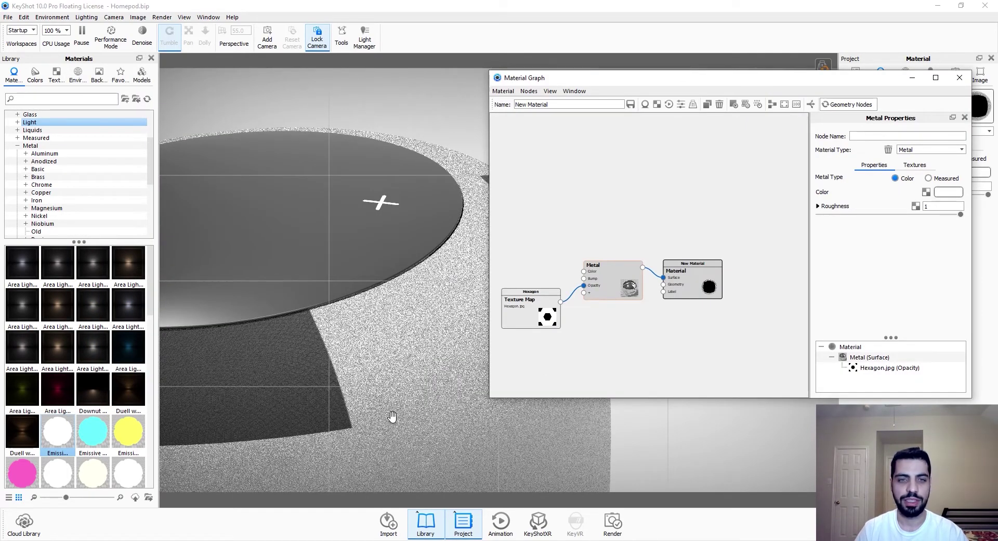
Set the Hexagon texture's mapping type to Cylinder and switch to a camera showing the whole speaker
{"action": "left_click", "coordinate": [548, 314]}
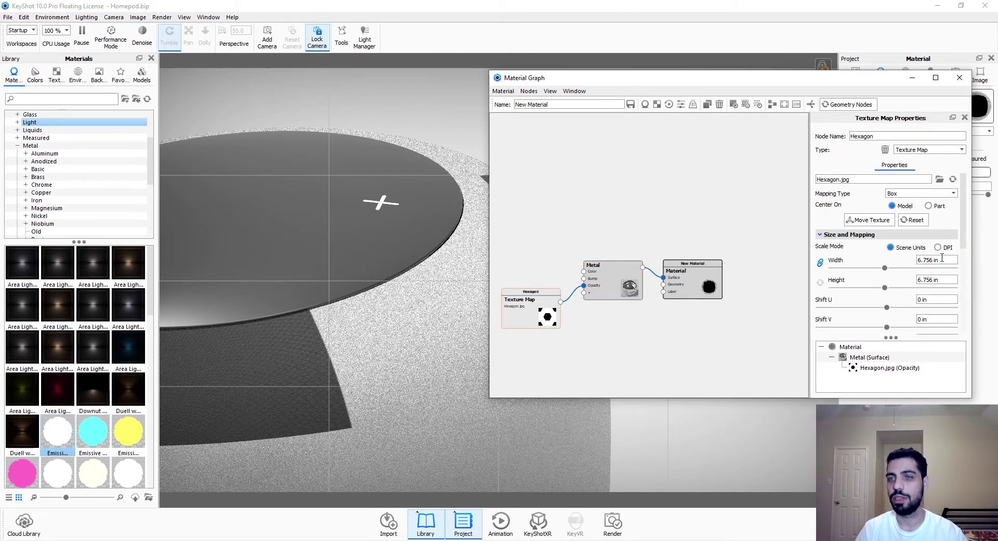
{"action": "left_click", "coordinate": [917, 193]}
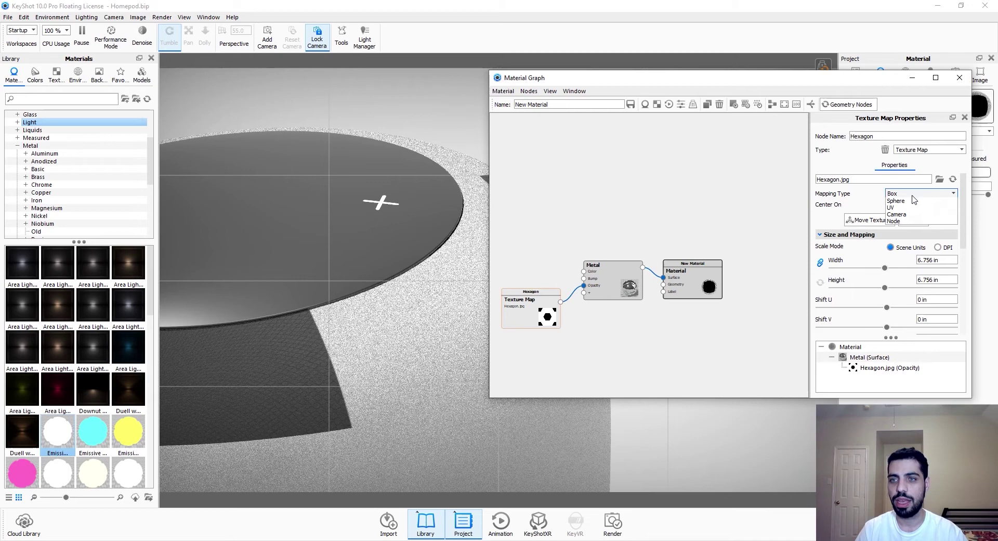
{"action": "left_click", "coordinate": [916, 194]}
{"action": "left_click", "coordinate": [915, 196]}
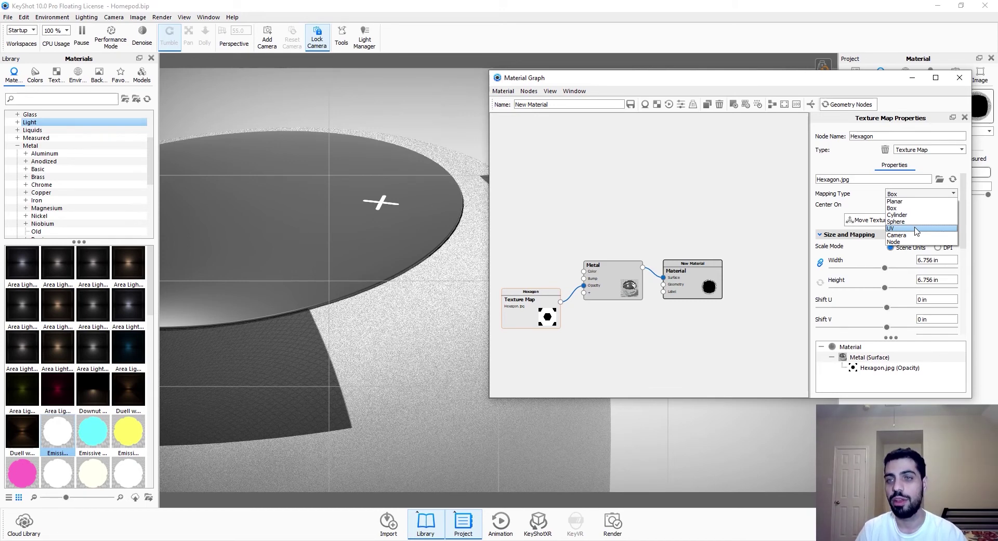
{"action": "left_click", "coordinate": [904, 214]}
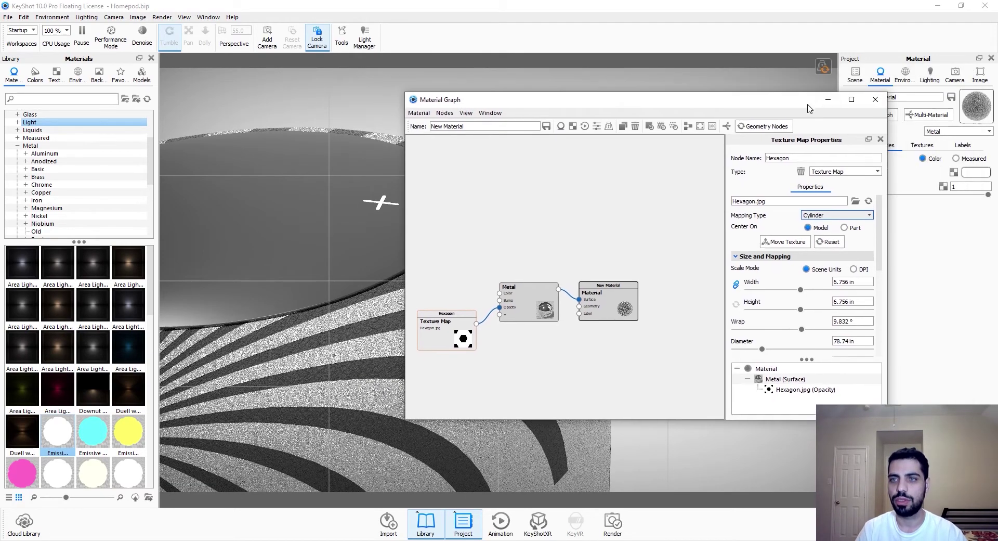
{"action": "left_click", "coordinate": [955, 75]}
{"action": "left_click", "coordinate": [905, 94]}
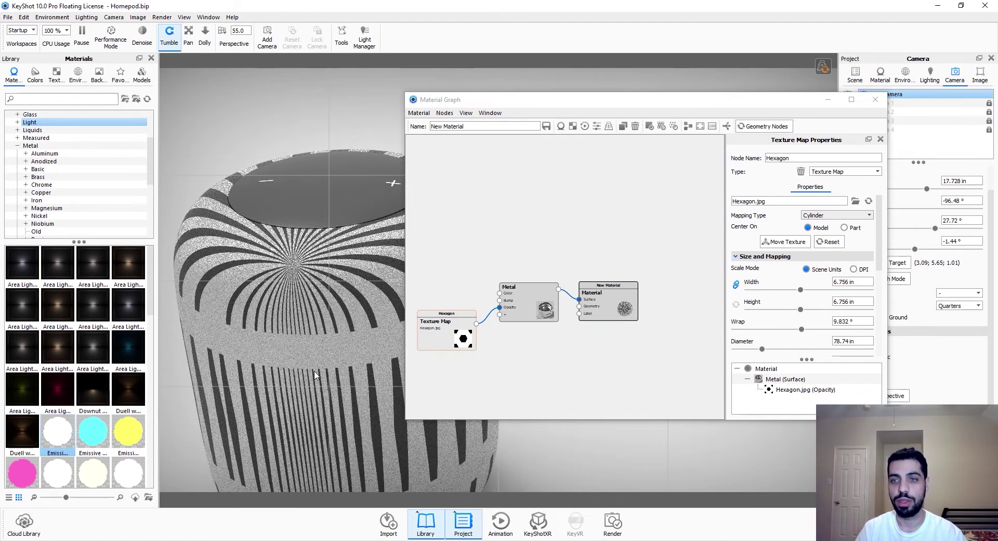
Center the hexagon mapping on Part and reduce its width to 1.402 in
{"action": "left_click", "coordinate": [855, 229]}
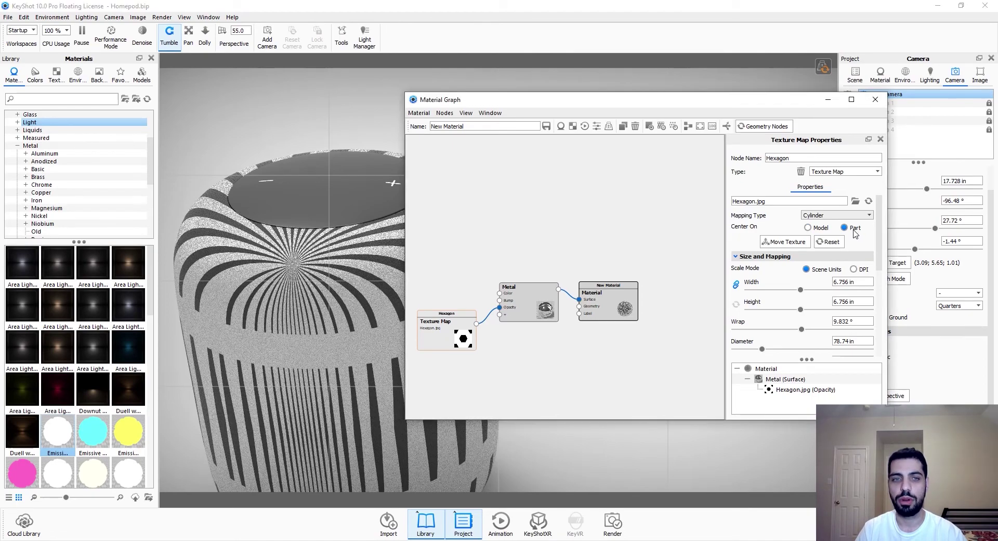
{"action": "scroll", "coordinate": [337, 385], "scroll_direction": "down", "scroll_amount": 2}
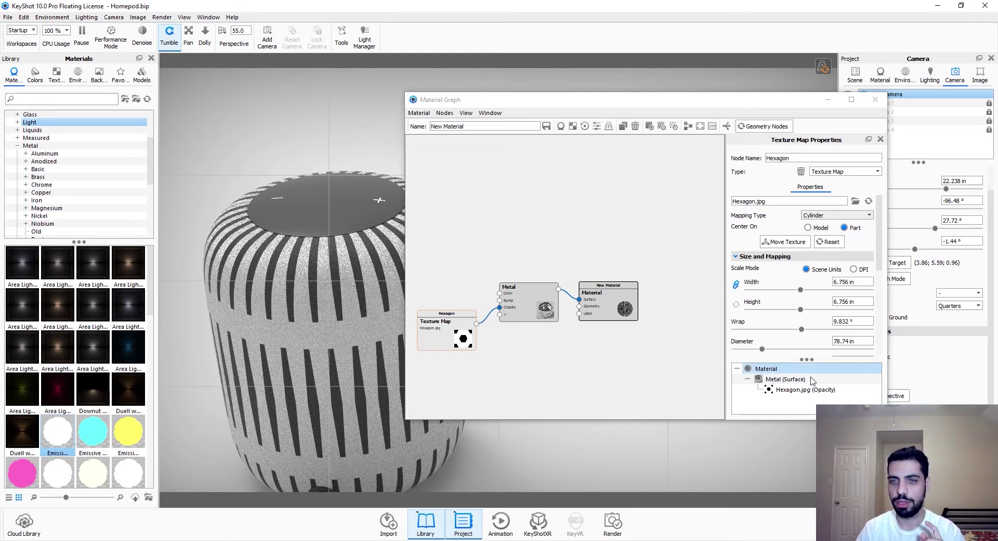
{"action": "left_click_drag", "start_coordinate": [801, 290], "coordinate": [759, 290]}
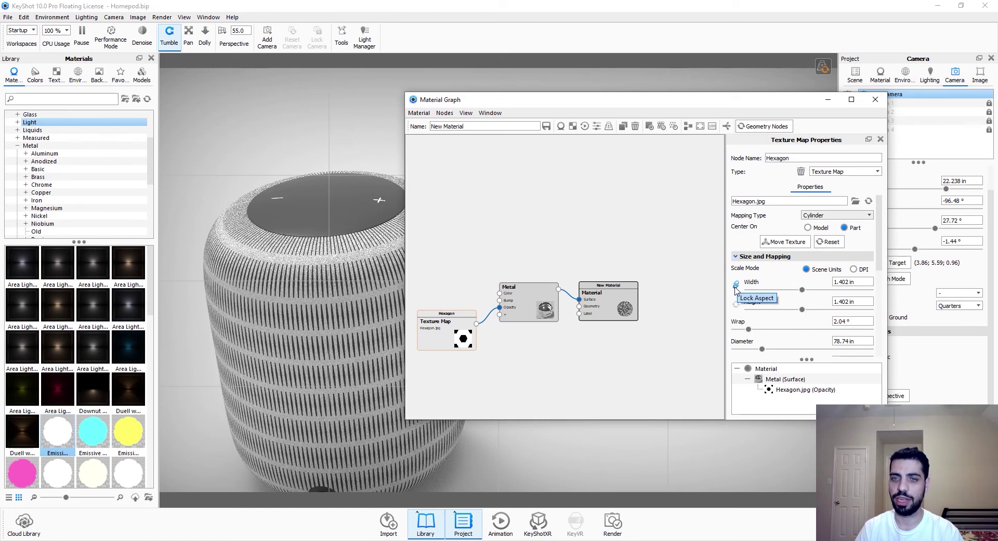
Unlink the Hexagon texture's width (1.402 in) and height, then set its height to 0.06 in
{"action": "left_click", "coordinate": [736, 285]}
{"action": "left_click_drag", "start_coordinate": [802, 309], "coordinate": [751, 323]}
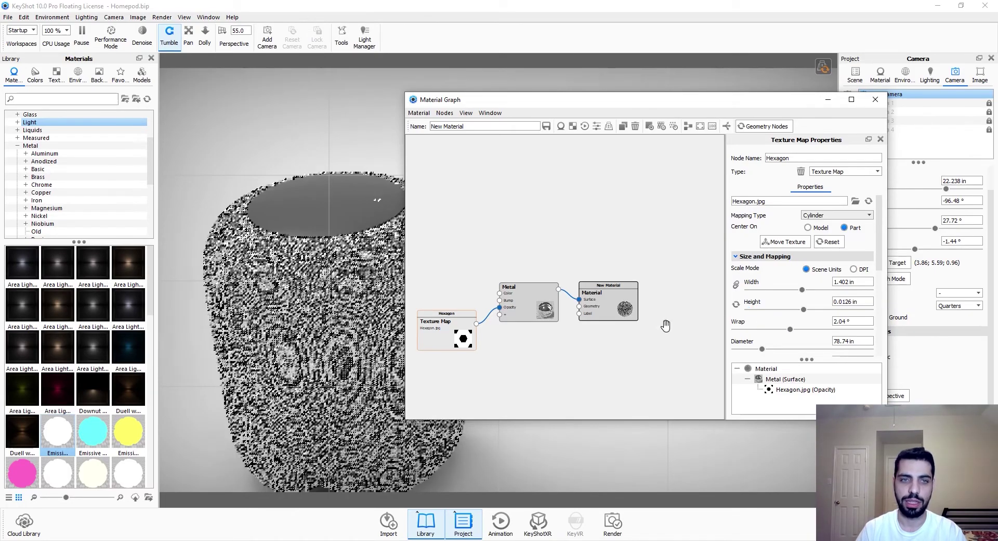
{"action": "scroll", "coordinate": [305, 243], "scroll_direction": "up", "scroll_amount": 5}
{"action": "scroll", "coordinate": [306, 243], "scroll_direction": "up", "scroll_amount": 5}
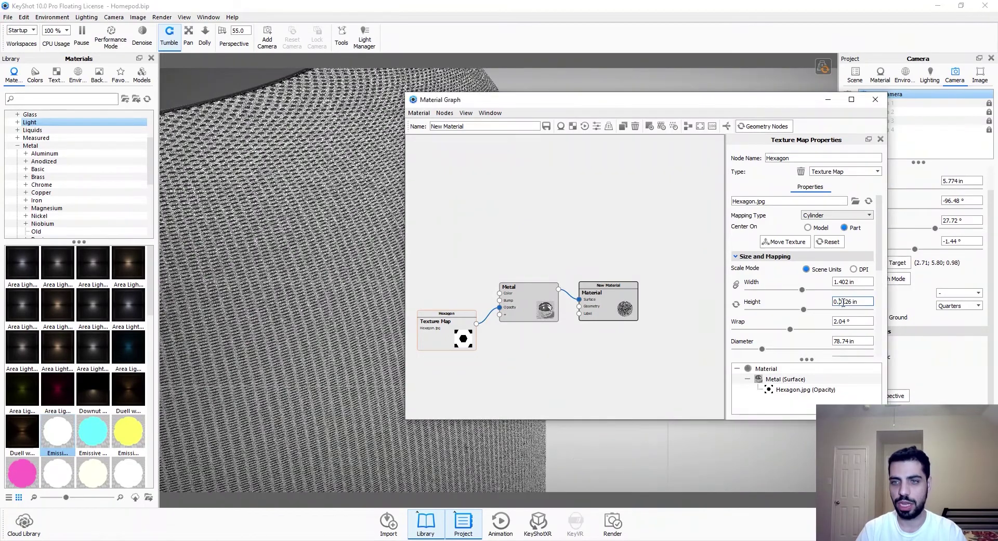
{"action": "left_click", "coordinate": [860, 302]}
{"action": "type", "text": "0.0"}
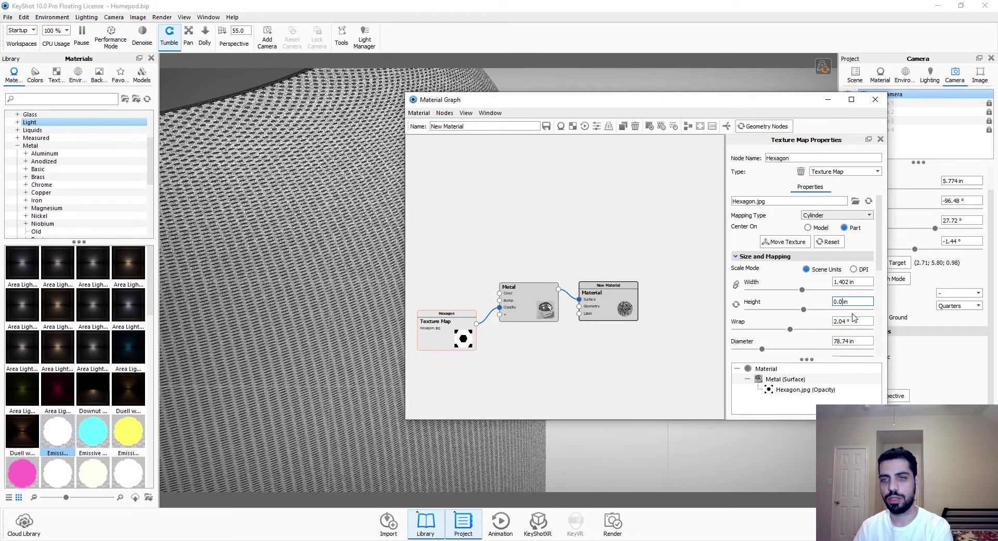
{"action": "type", "text": "5"}
{"action": "key", "text": "Return"}
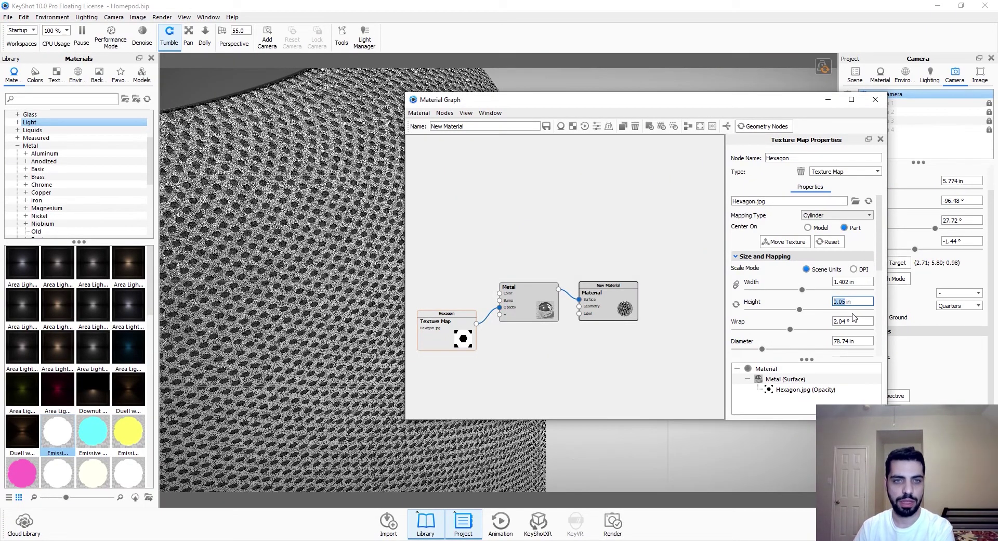
{"action": "left_click", "coordinate": [846, 302]}
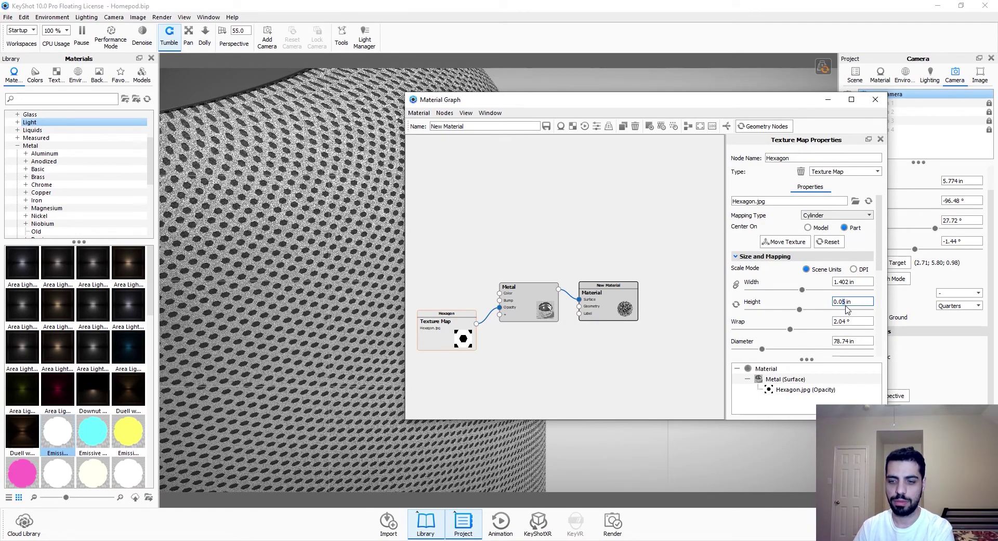
{"action": "key", "text": "BackSpace"}
{"action": "type", "text": "6"}
{"action": "key", "text": "Return"}
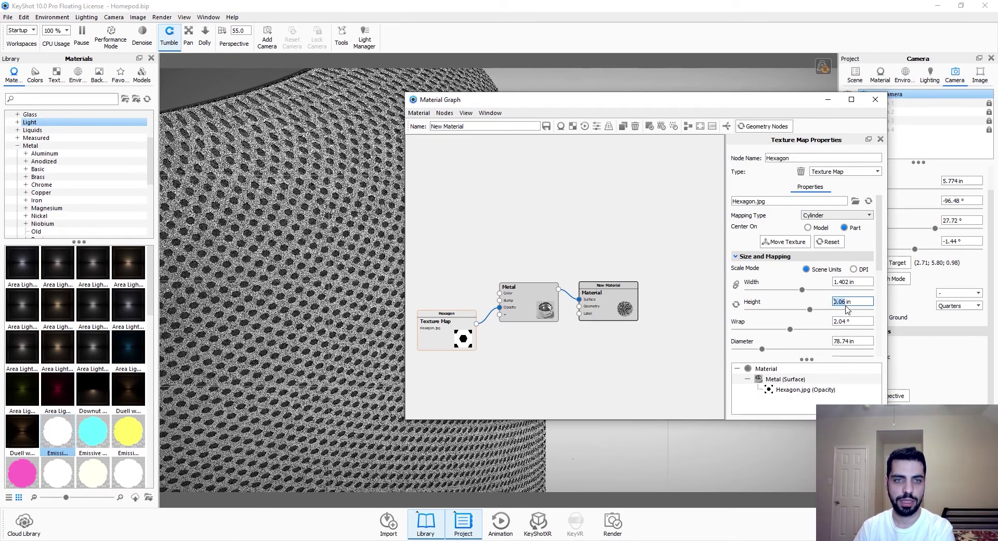
{"action": "scroll", "coordinate": [268, 307], "scroll_direction": "down", "scroll_amount": 5}
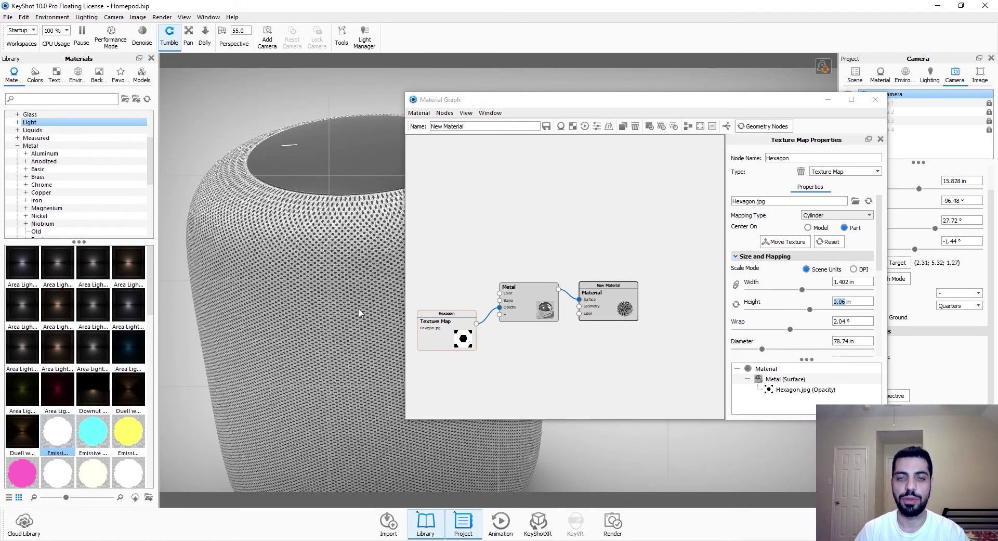
{"action": "scroll", "coordinate": [780, 322], "scroll_direction": "down", "scroll_amount": 3}
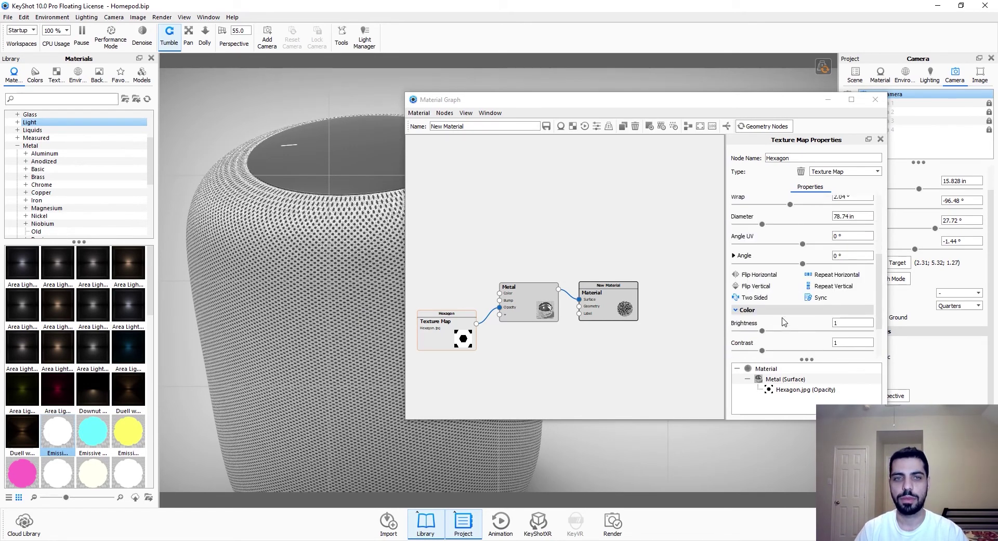
{"action": "scroll", "coordinate": [335, 303], "scroll_direction": "up", "scroll_amount": 10}
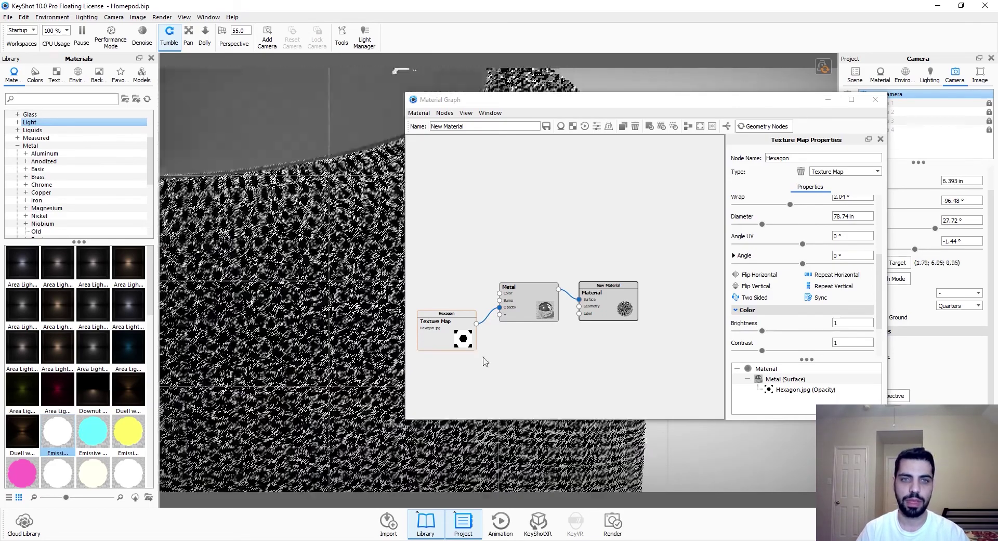
{"action": "scroll", "coordinate": [310, 242], "scroll_direction": "up", "scroll_amount": 3}
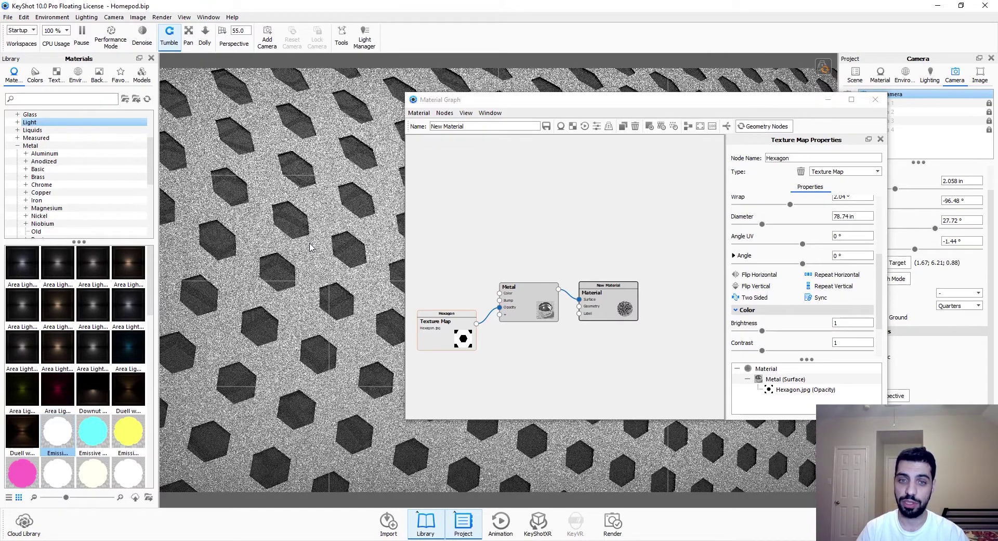
Add a Noise (Texture) node and connect it to the Metal material's Bump input
{"action": "right_click", "coordinate": [486, 177]}
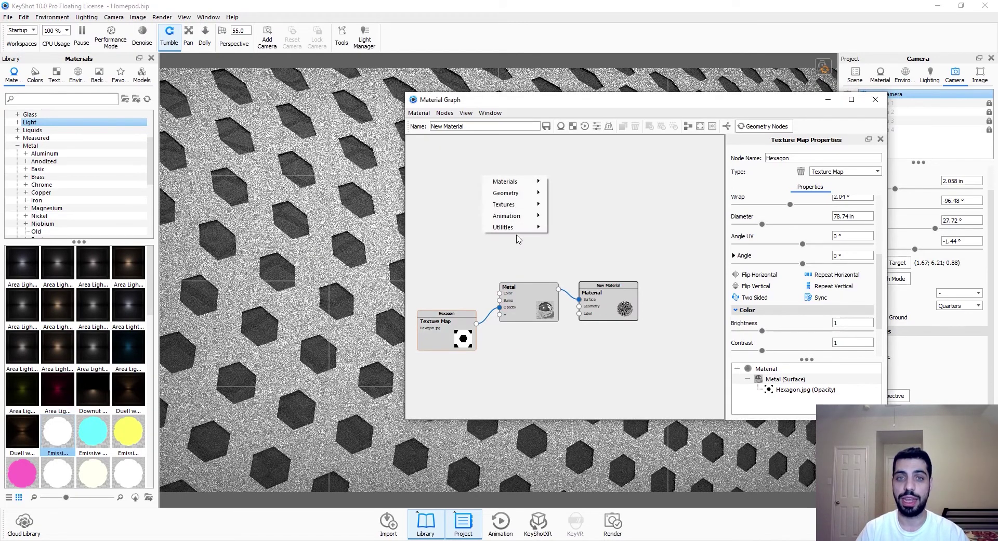
{"action": "mouse_move", "coordinate": [530, 207]}
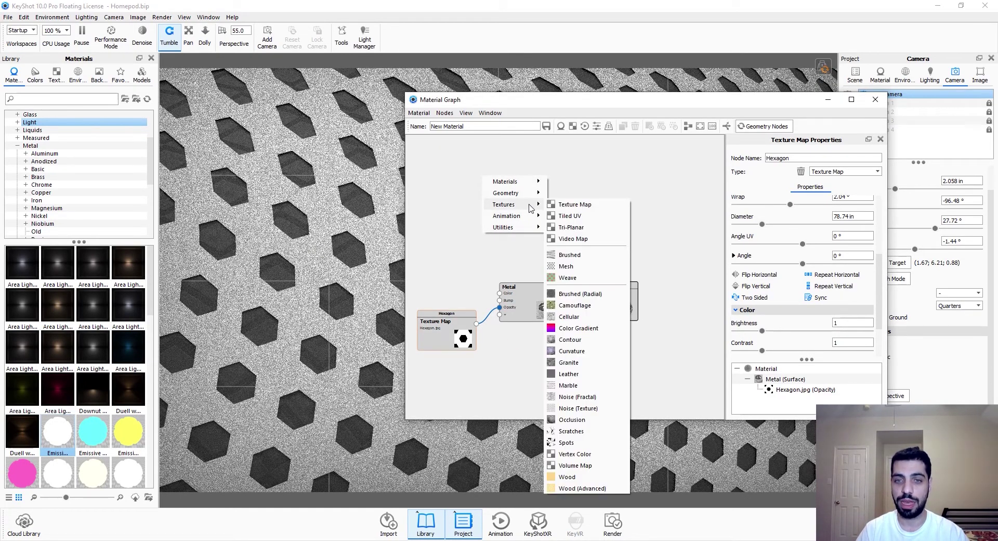
{"action": "left_click", "coordinate": [575, 408]}
{"action": "left_click_drag", "start_coordinate": [534, 189], "coordinate": [500, 300]}
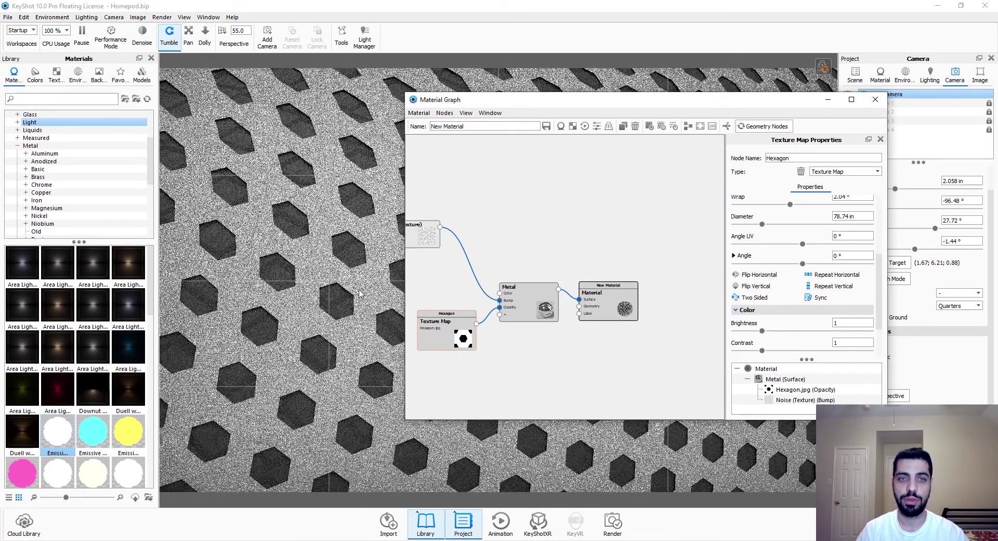
{"action": "scroll", "coordinate": [360, 294], "scroll_direction": "down", "scroll_amount": 5}
Lower the Noise texture's scale to 0.136 in for a finer grain
{"action": "left_click", "coordinate": [424, 232]}
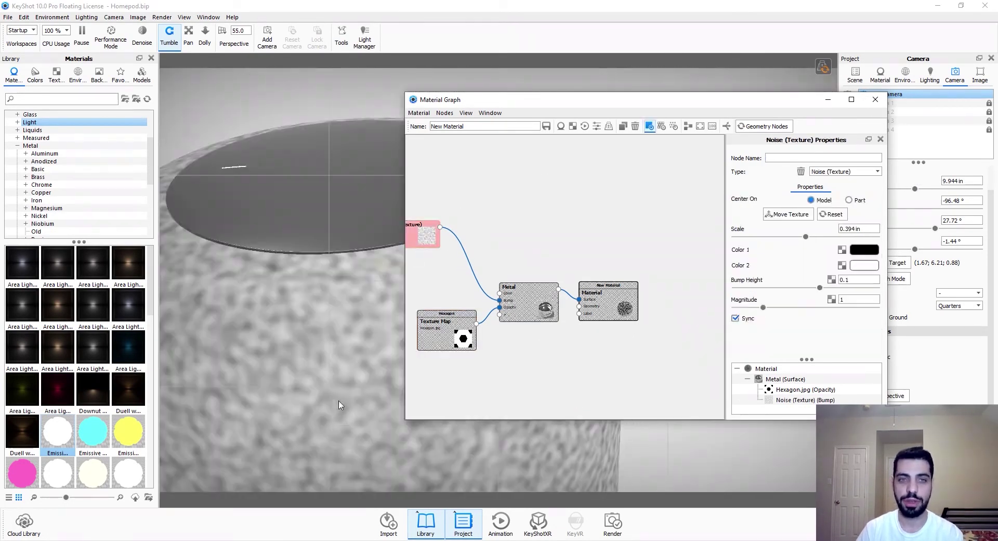
{"action": "scroll", "coordinate": [339, 404], "scroll_direction": "down", "scroll_amount": 3}
{"action": "left_click_drag", "start_coordinate": [806, 237], "coordinate": [760, 237]}
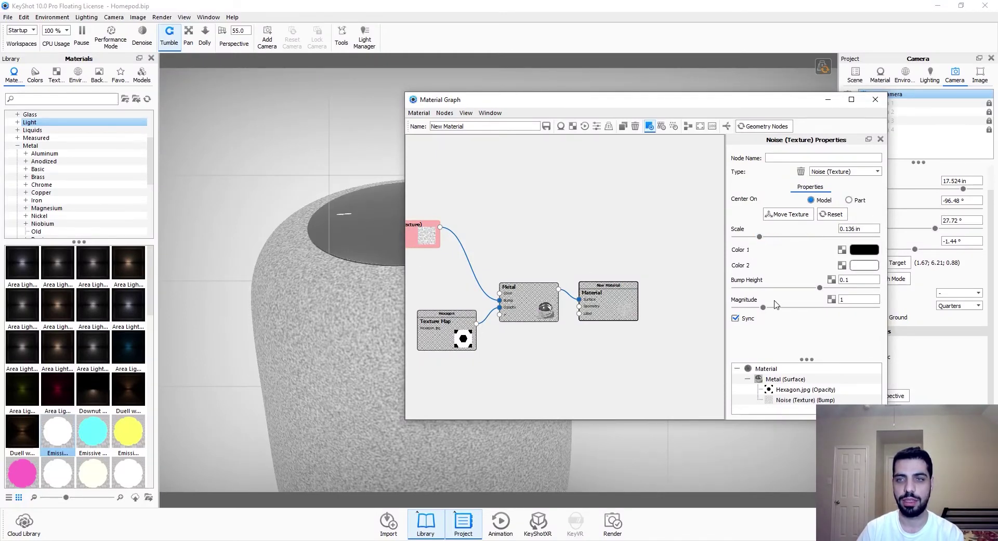
Set the Noise texture's bump height to 0.5 and move its node aside in the graph
{"action": "double_click", "coordinate": [839, 281]}
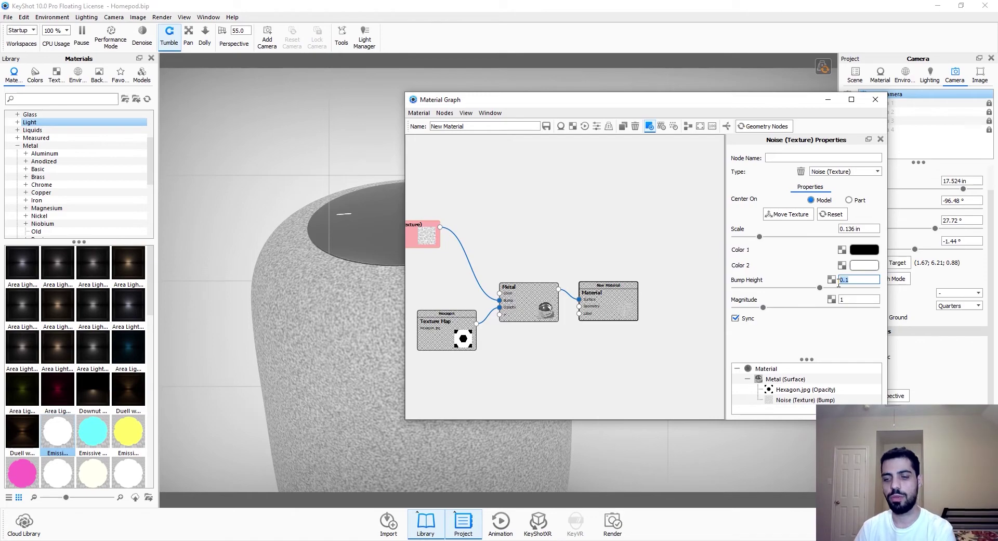
{"action": "type", "text": "0.5"}
{"action": "key", "text": "Return"}
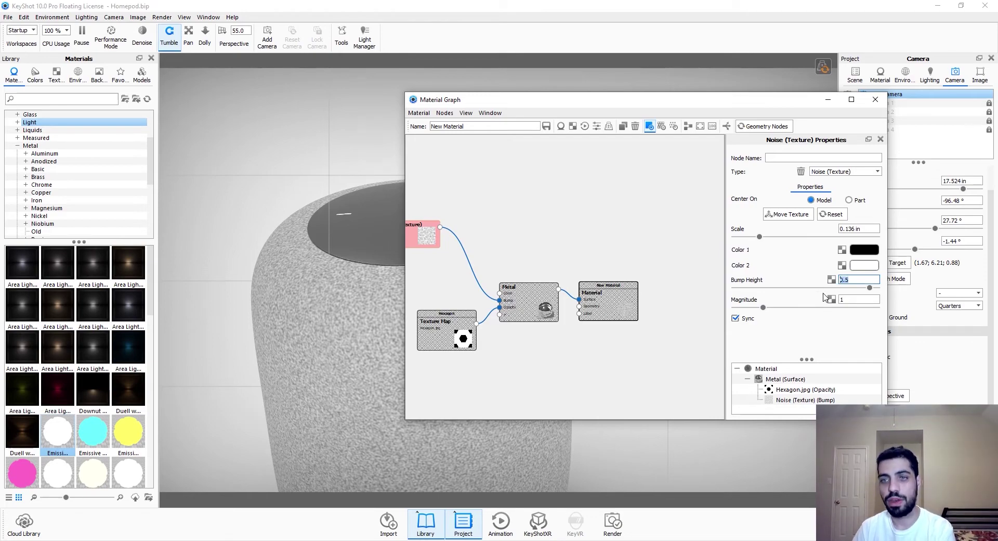
{"action": "left_click_drag", "start_coordinate": [419, 237], "coordinate": [431, 287]}
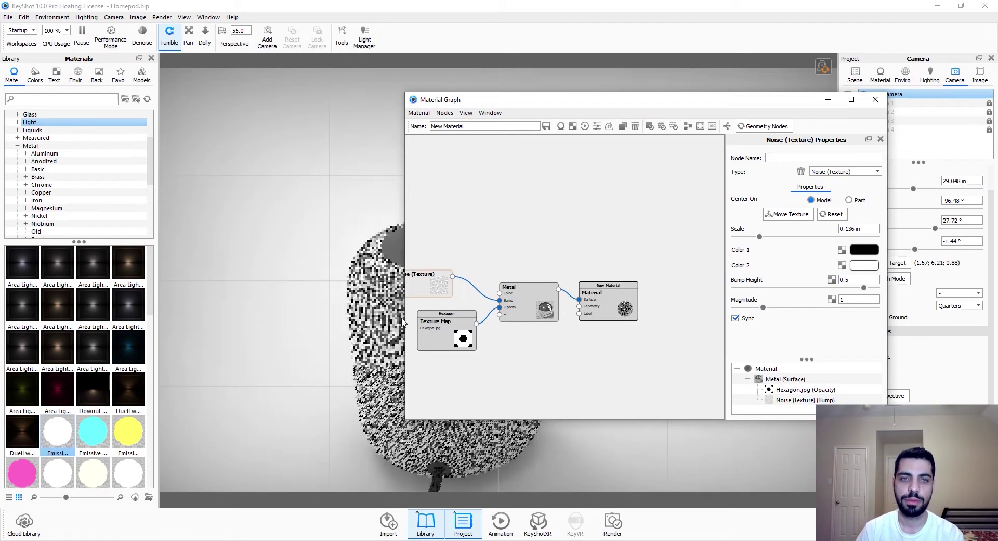
{"action": "scroll", "coordinate": [335, 286], "scroll_direction": "up", "scroll_amount": 10}
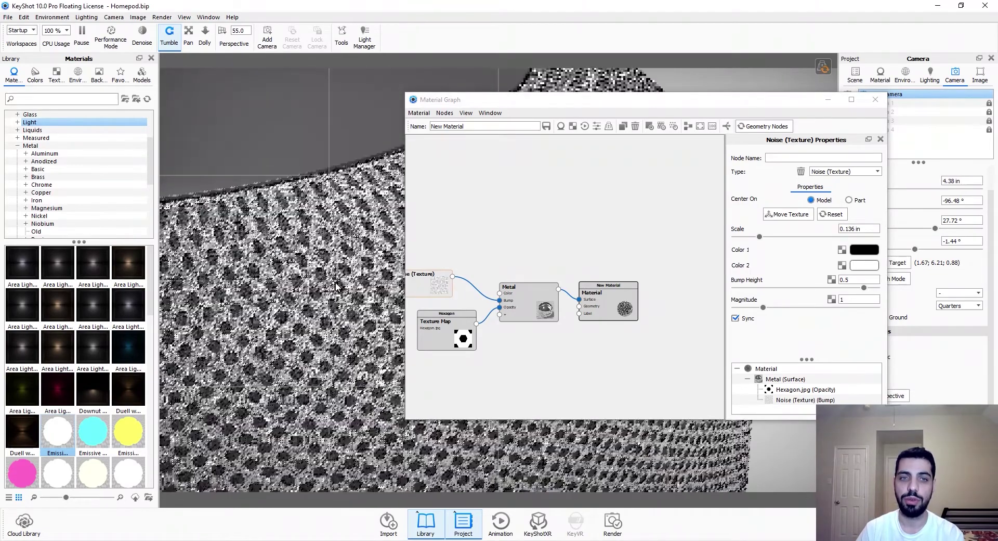